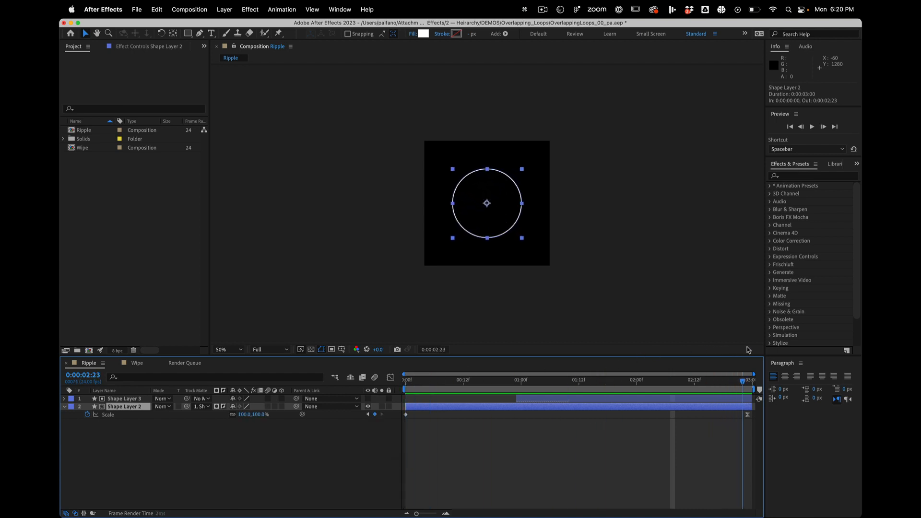
- Show the Scale keyframes of Shape Layer 3 and scrub the Ripple timeline back to the first frame
left_click(568, 398)
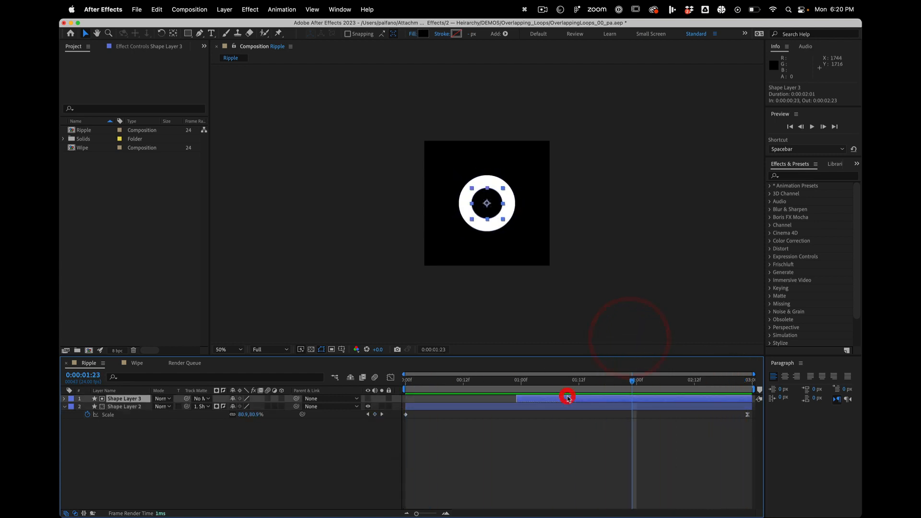
key("u")
mouse_move(543, 390)
left_mouse_down()
mouse_move(537, 383)
mouse_move(608, 372)
mouse_move(792, 355)
mouse_move(328, 351)
left_mouse_up()
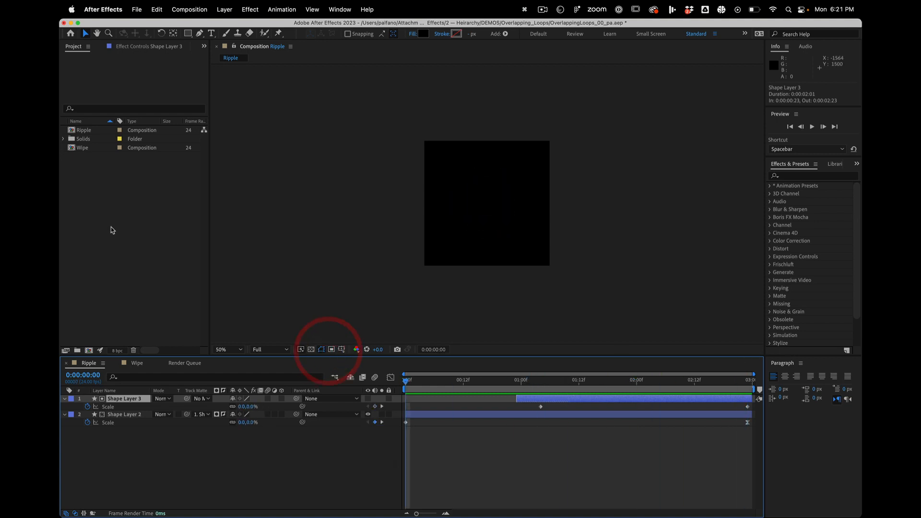
- Create a new 1080 x 1080 composition named EDIT at 24 fps with a duration of 0:00:03:00
left_click(88, 350)
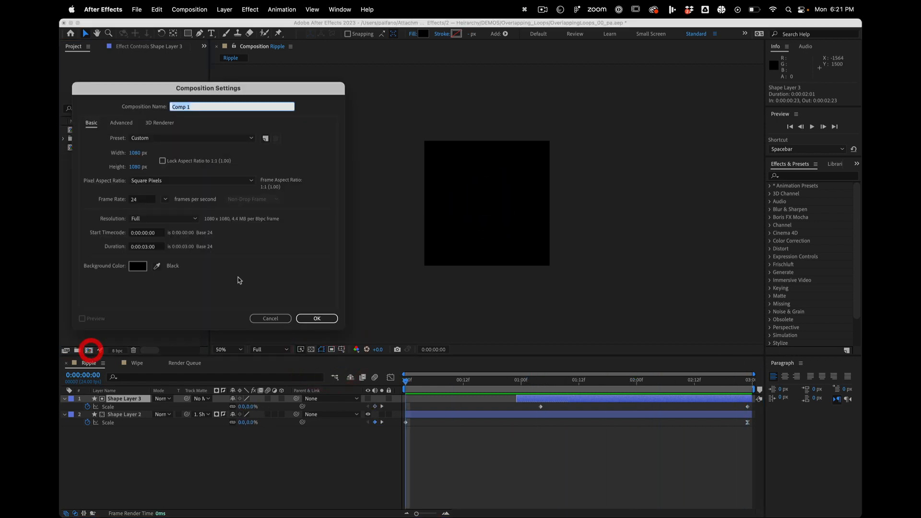
type("EDIR")
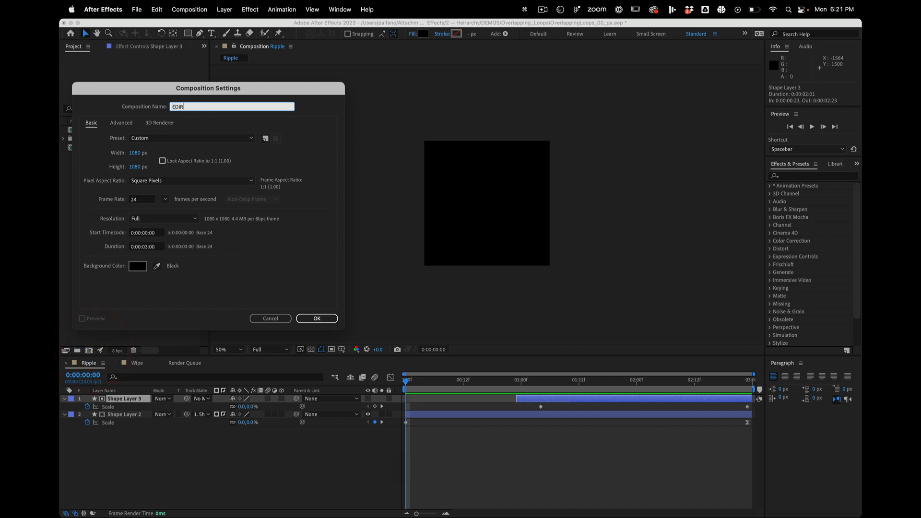
key("BackSpace")
type("T")
left_click(309, 318)
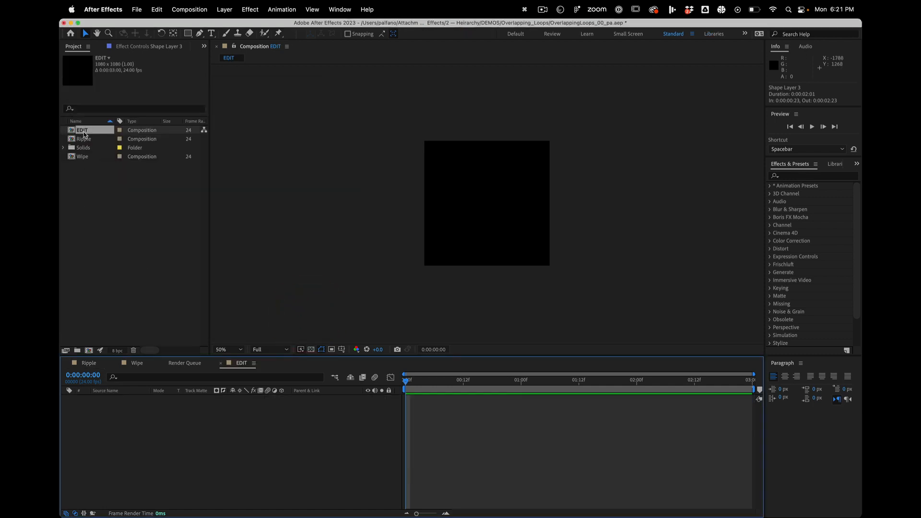
- Add the Ripple composition as a layer in EDIT and scrub to 0:00:01:20
left_click(83, 132)
left_click_drag(82, 141, 163, 458)
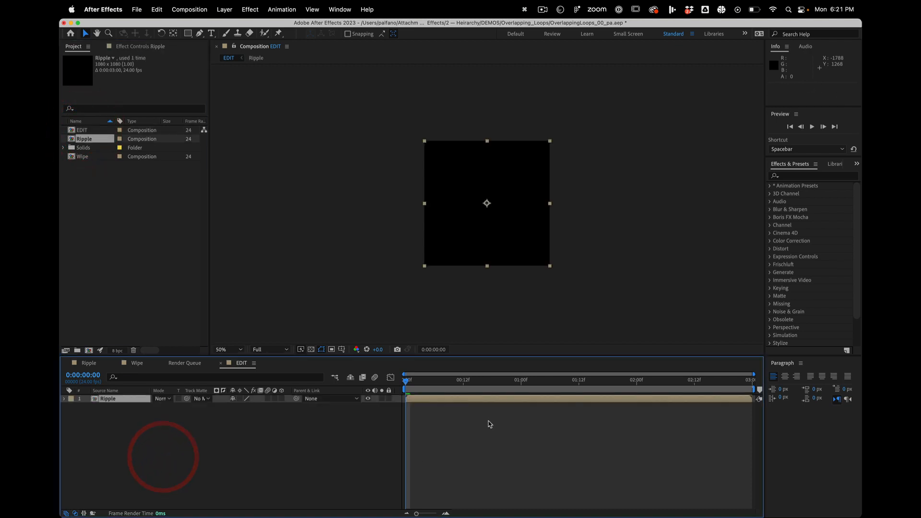
left_click_drag(462, 379, 617, 358)
- Duplicate the Ripple layer, move the copy up and to the right to about position 824, 172, and preview both ripples
key("super+d")
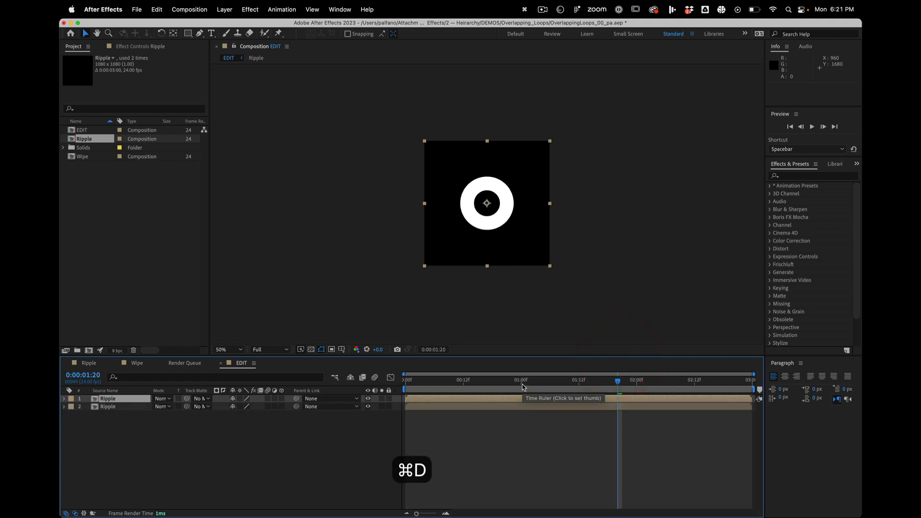
left_click_drag(486, 234, 517, 193)
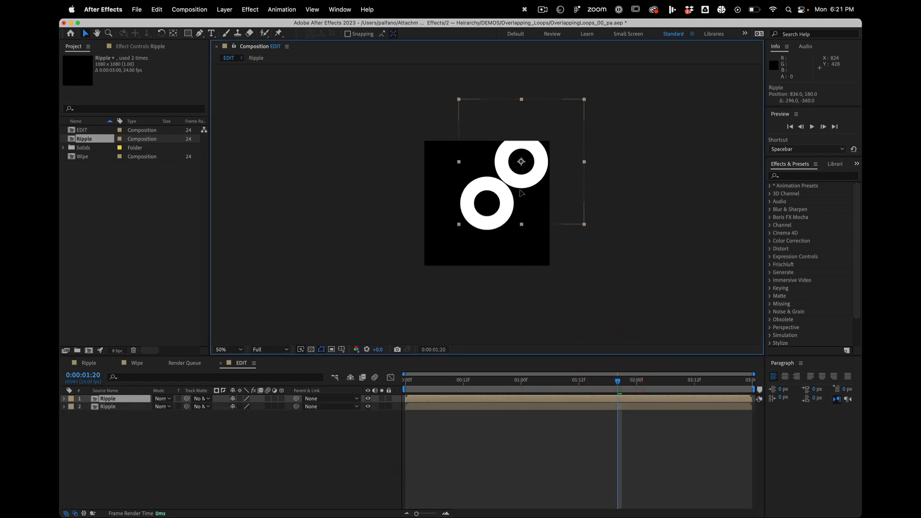
left_click(497, 380)
key("space")
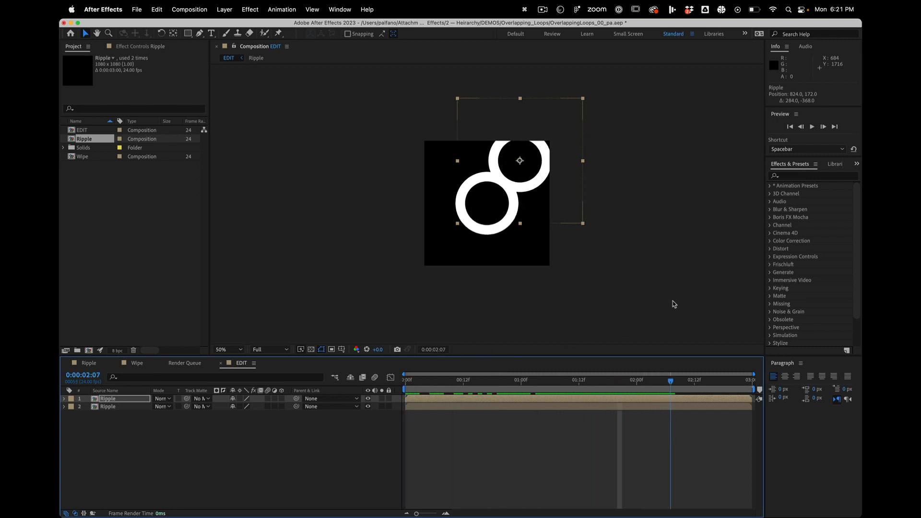
left_click(726, 304)
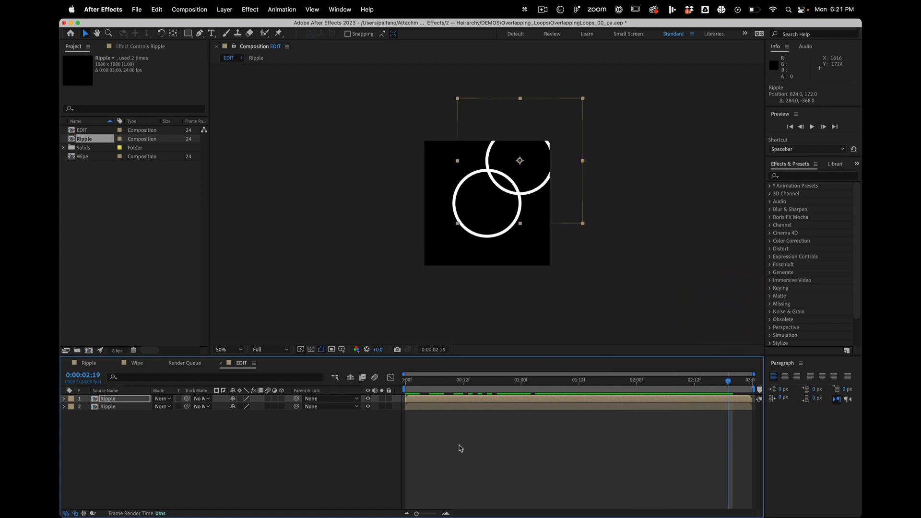
- Delete the repositioned Ripple copy so only the centred Ripple layer is left in EDIT
left_click(477, 406)
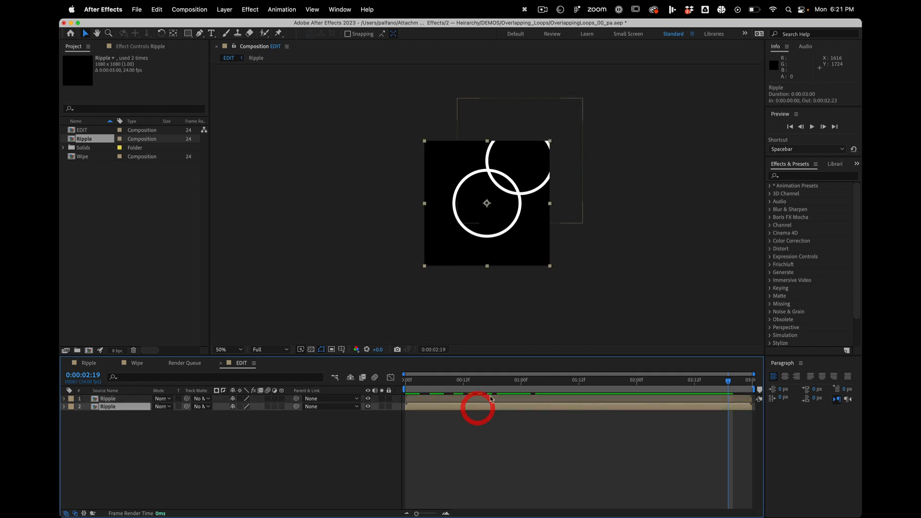
left_click(488, 398)
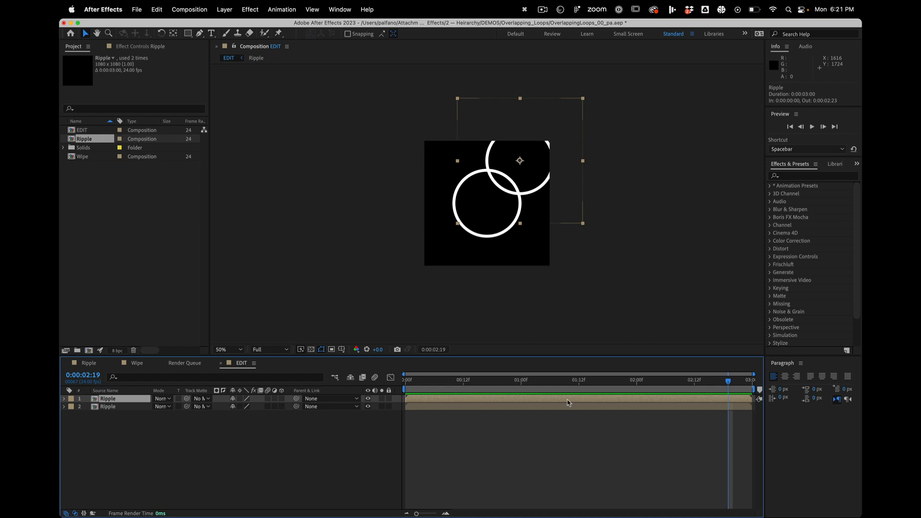
left_click(500, 465)
left_click(529, 398)
key("BackSpace")
- Play and scrub the EDIT composition from the start to examine how the single ripple loops
left_click_drag(451, 381, 294, 360)
key("space")
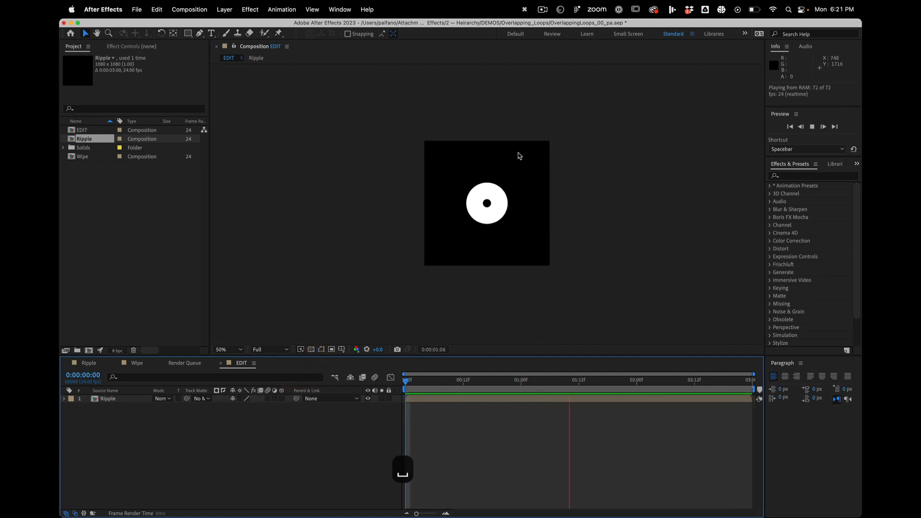
key("space")
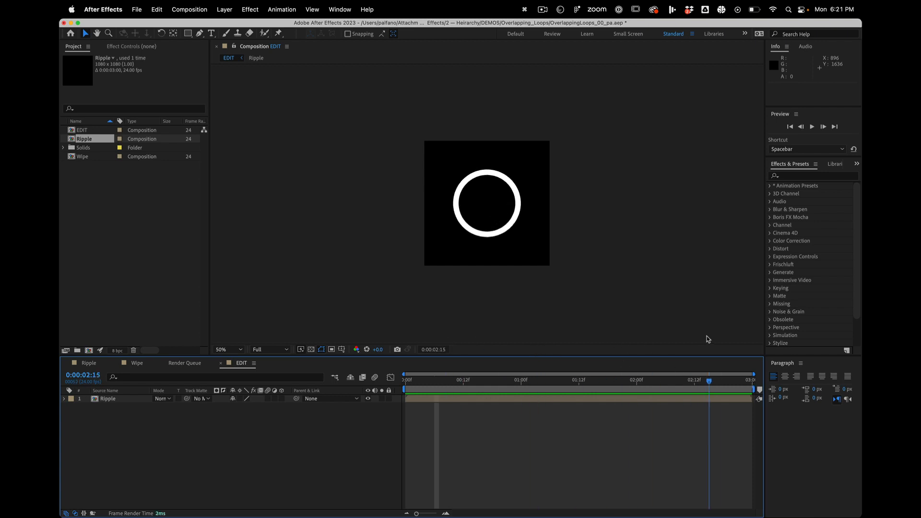
left_click(730, 338)
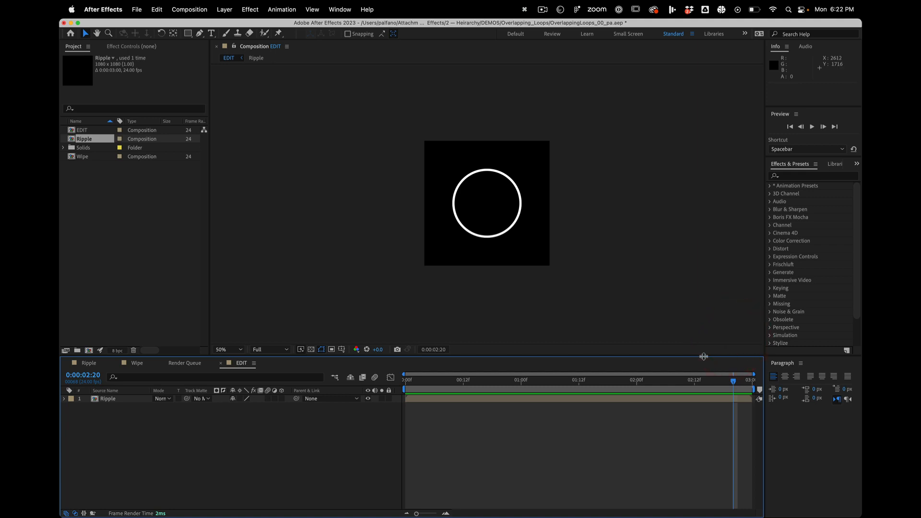
- Duplicate the Ripple layer and shift the copy earlier in time so it ends at 0:00:01:08
left_click(599, 401)
key("super+d")
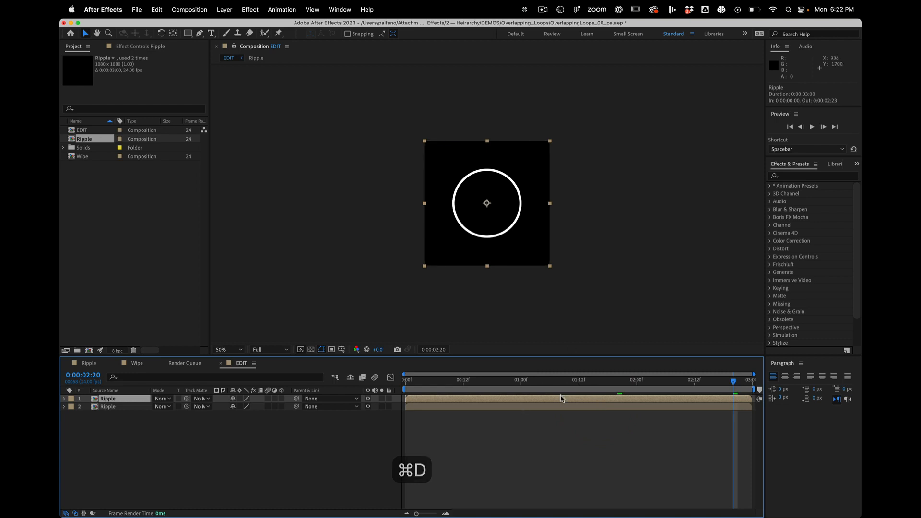
left_click_drag(562, 397, 370, 390)
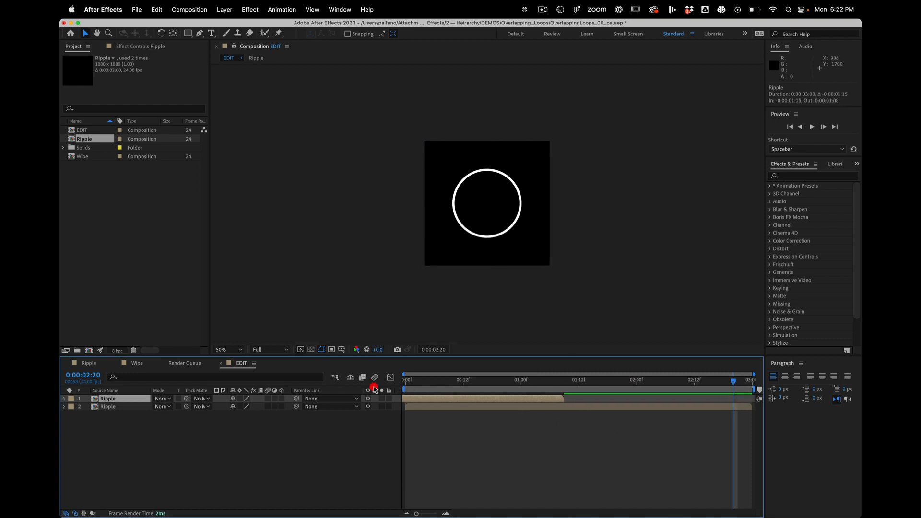
- Duplicate the time-shifted Ripple layer, start the new copy at 0:00:01:09 and move it up and left to about position 328, 244
left_click(216, 456)
left_click(120, 401)
key("super+d")
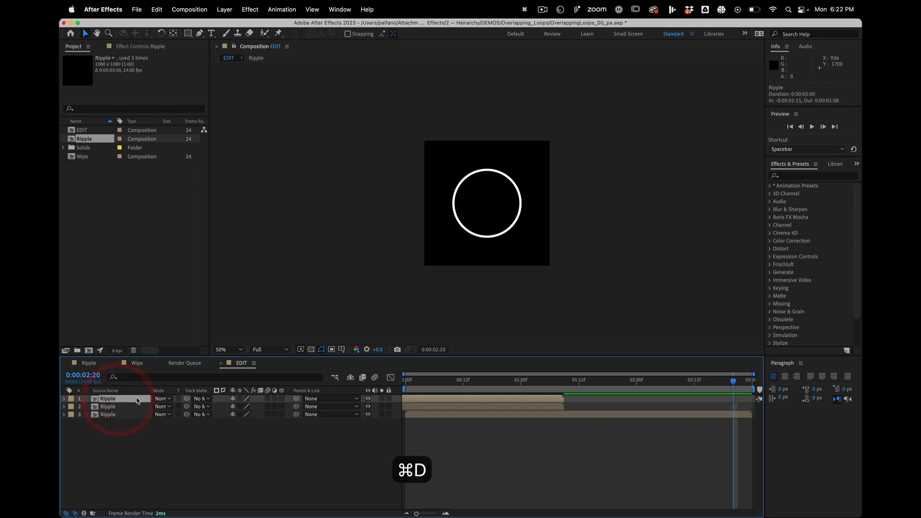
left_click_drag(446, 395, 617, 394)
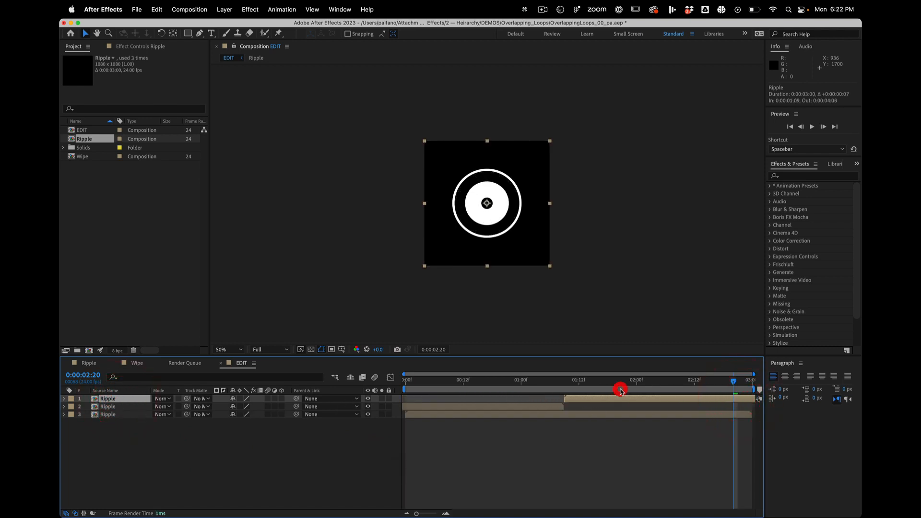
left_click_drag(487, 210, 464, 185)
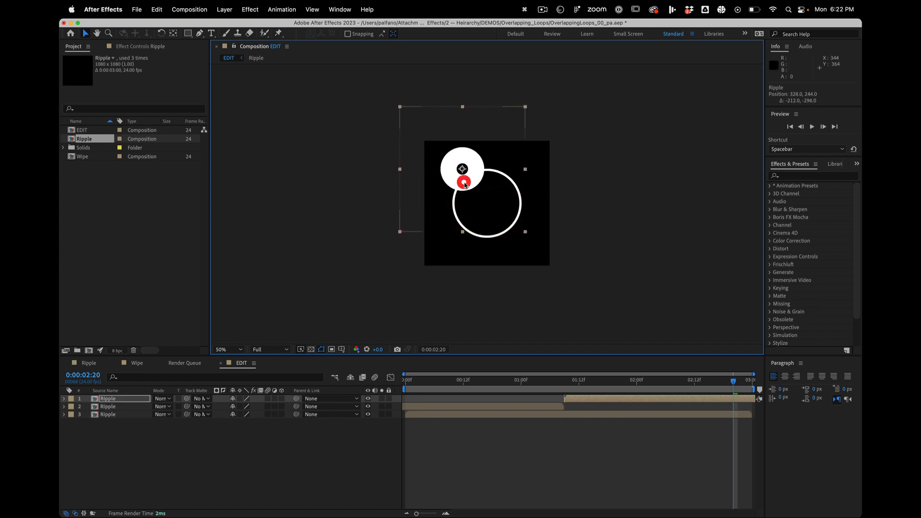
- Scrub the two offset ripples, then delete the centred Ripple copy that ends at 0:00:01:08
left_click_drag(568, 379, 603, 338)
left_click(459, 467)
left_click(499, 410)
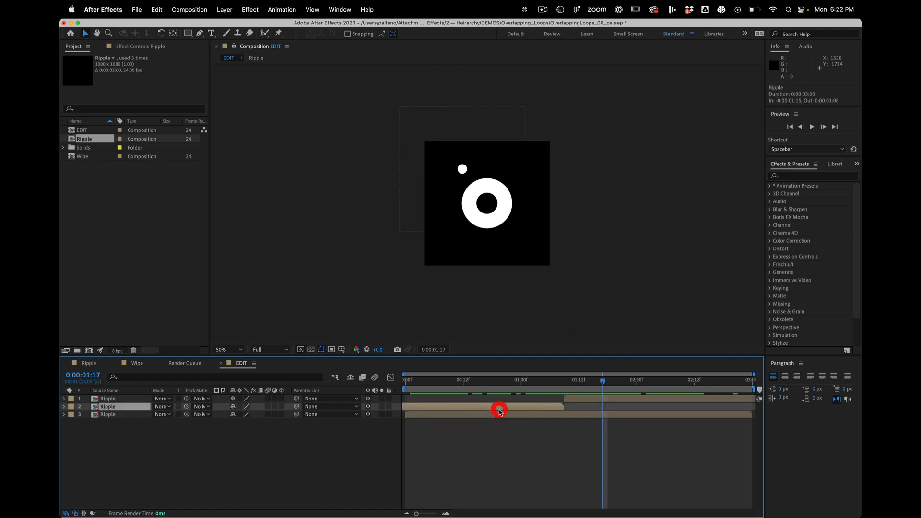
key("BackSpace")
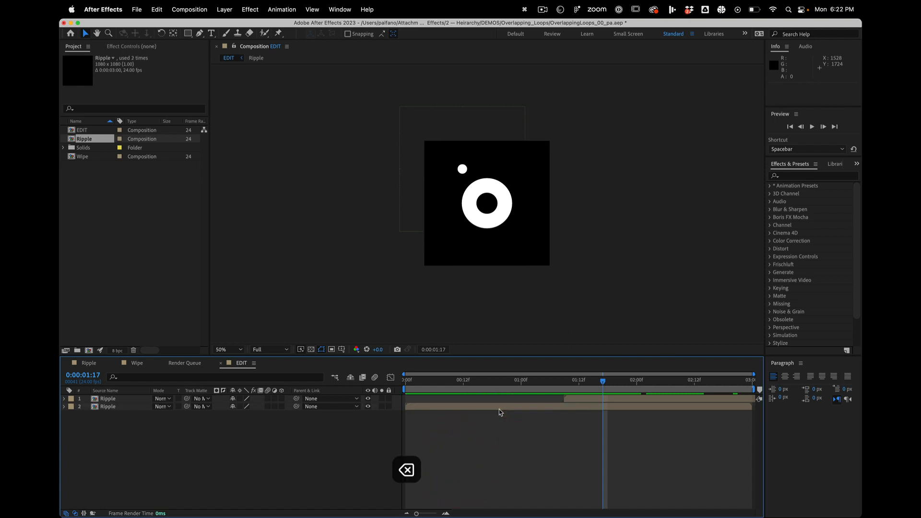
- Duplicate the upper-left Ripple layer and shift the copy 3 seconds earlier so it ends at 0:00:01:08
left_click(568, 398)
key("super+d")
left_click_drag(595, 399, 247, 390)
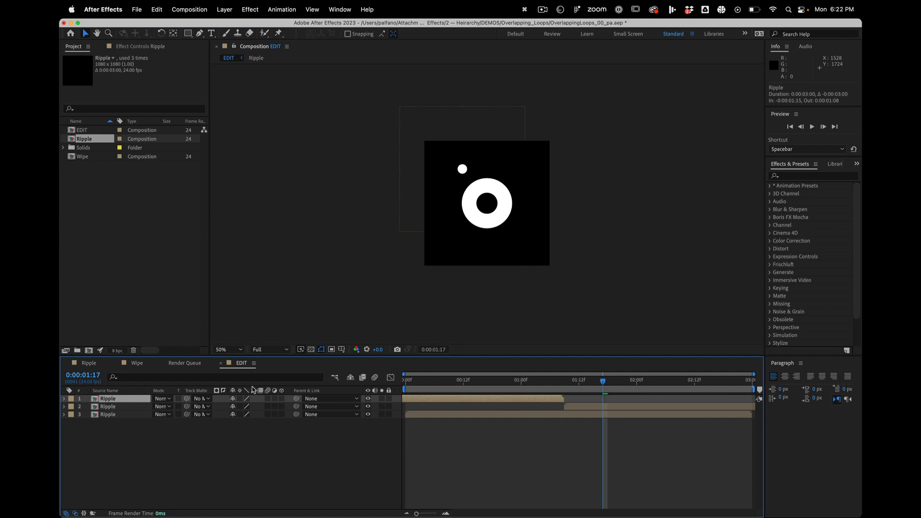
- Play back the EDIT composition to check the overlapping ripple loop
key("space")
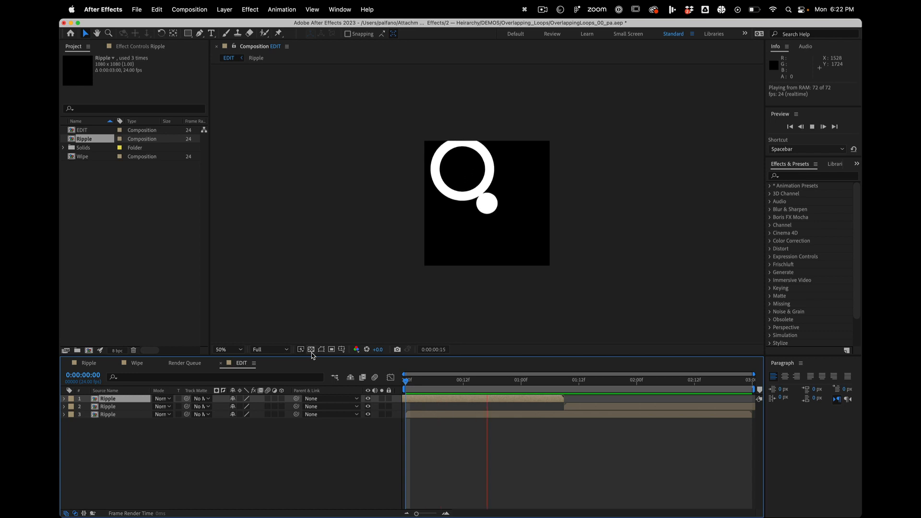
key("space")
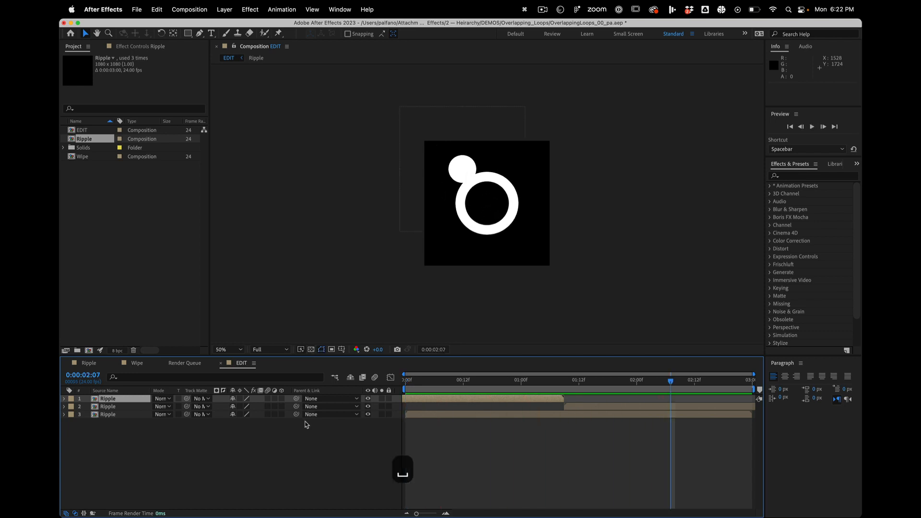
left_click(288, 456)
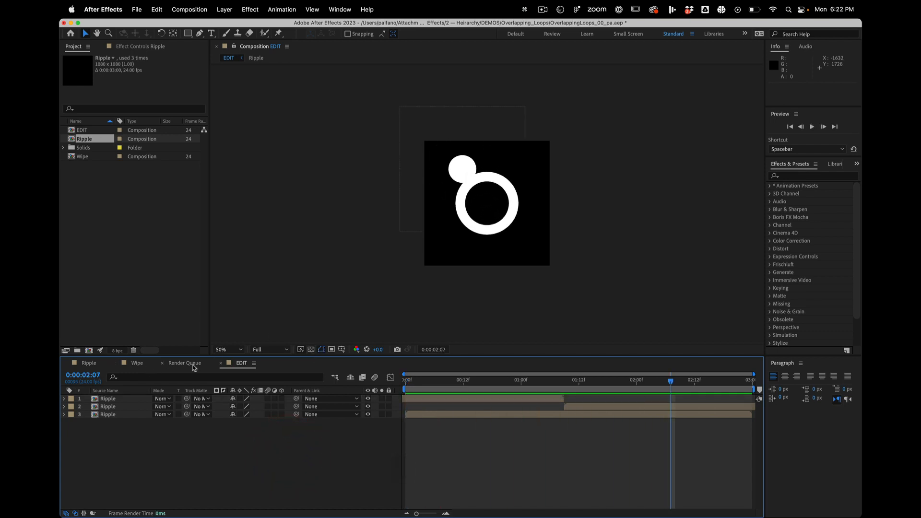
- Set the Ripple composition's duration to 0:00:04:00 and extend the visible time range to the full 4 seconds
left_click(88, 362)
left_click(240, 502)
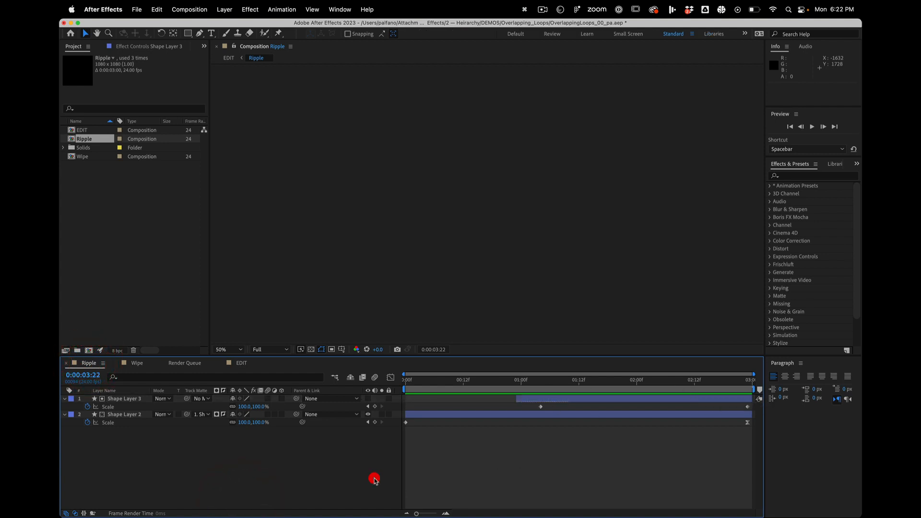
key("super+k")
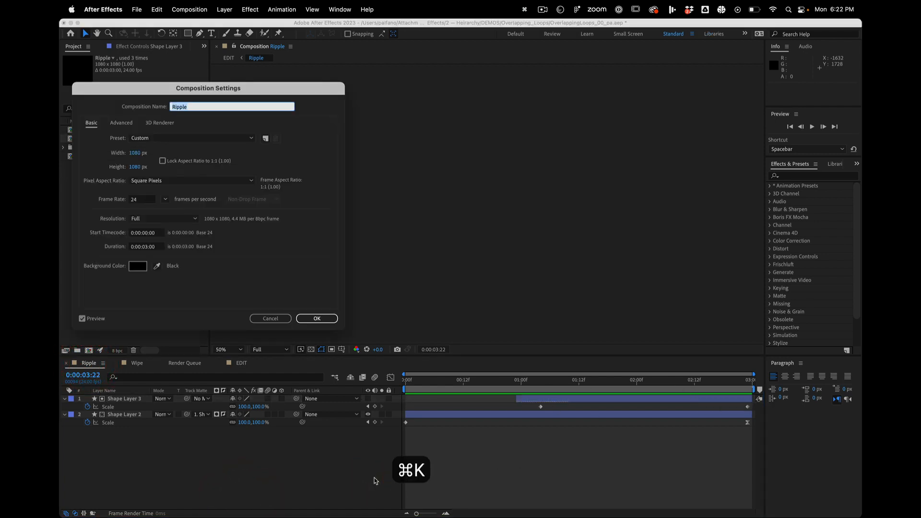
left_click(147, 247)
left_click(145, 246)
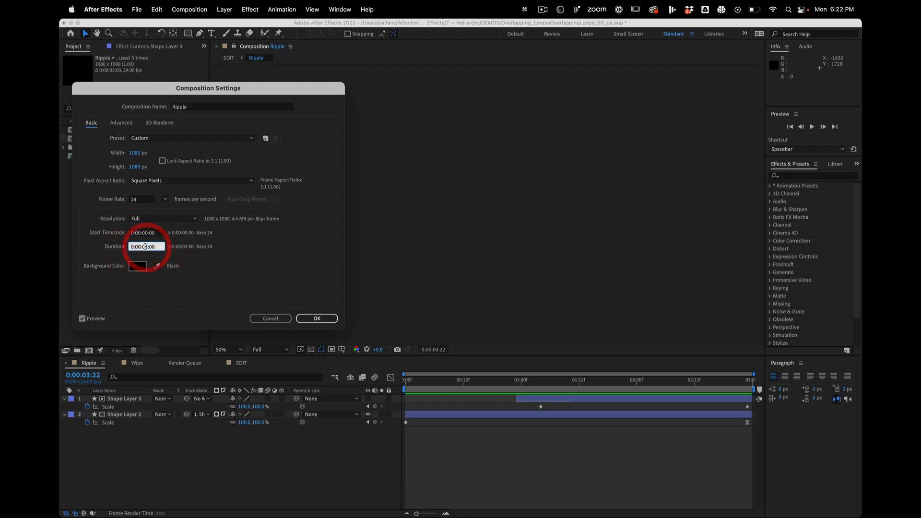
type("4")
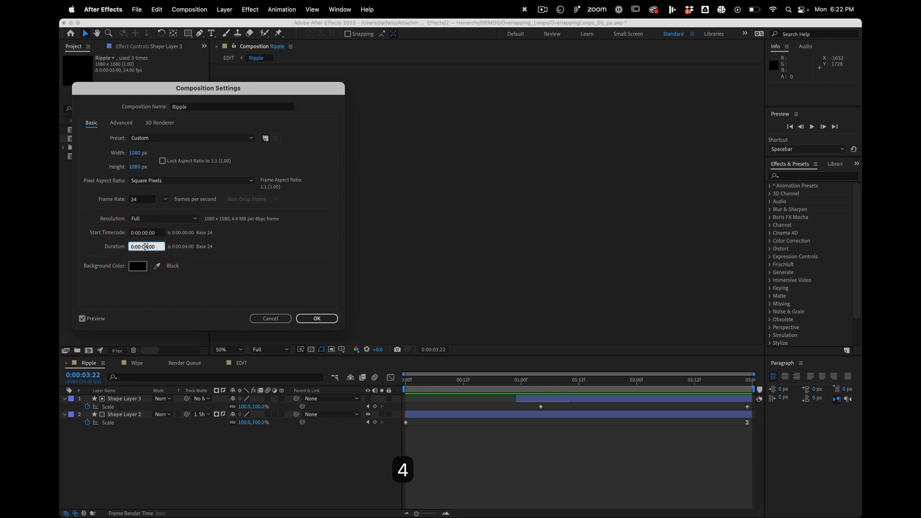
left_click(308, 318)
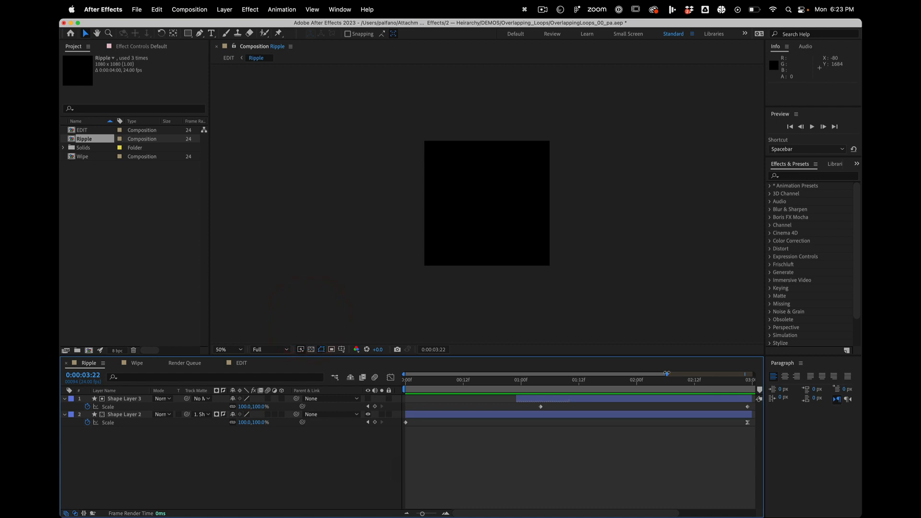
left_click_drag(666, 373, 861, 381)
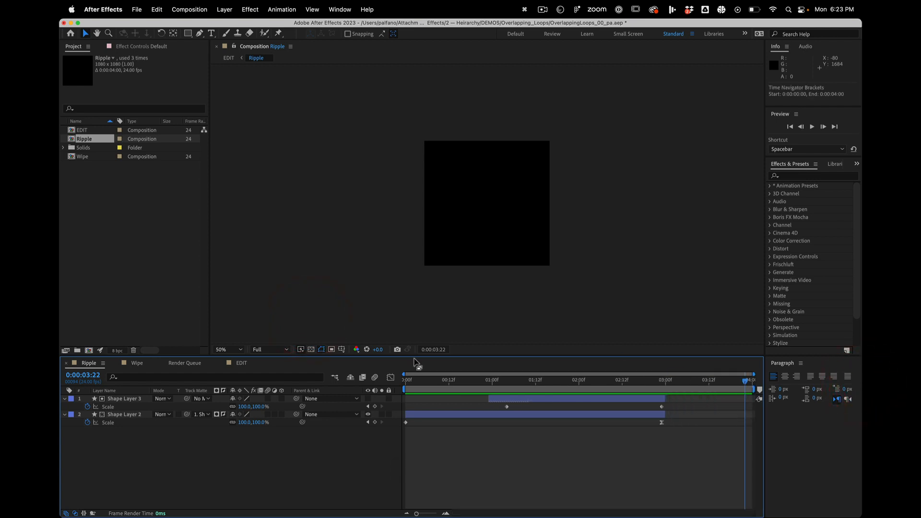
- Set the EDIT composition's duration to 0:00:04:00 and extend its visible time range to the full 4 seconds
left_click(241, 363)
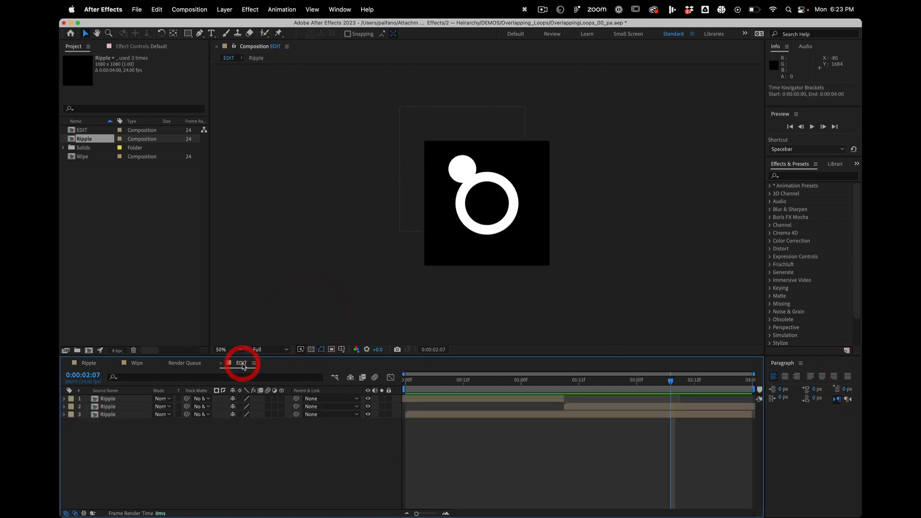
key("super+k")
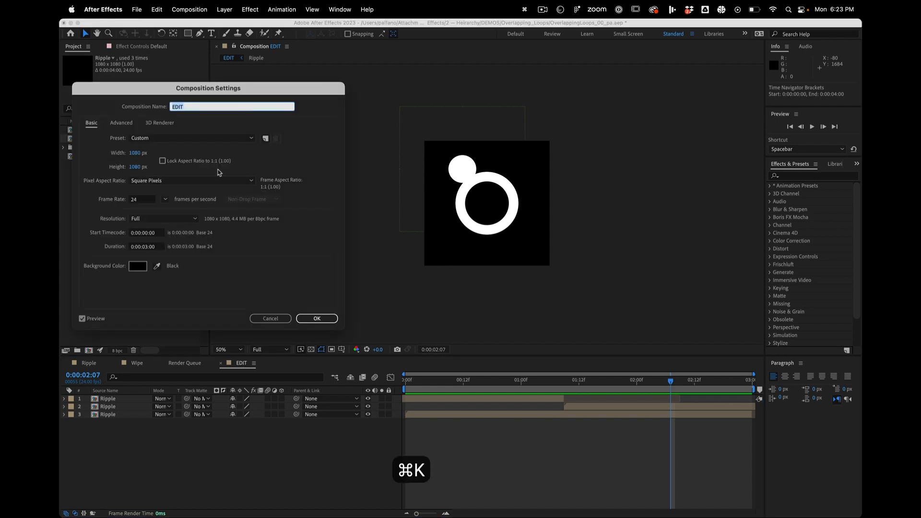
left_click(146, 248)
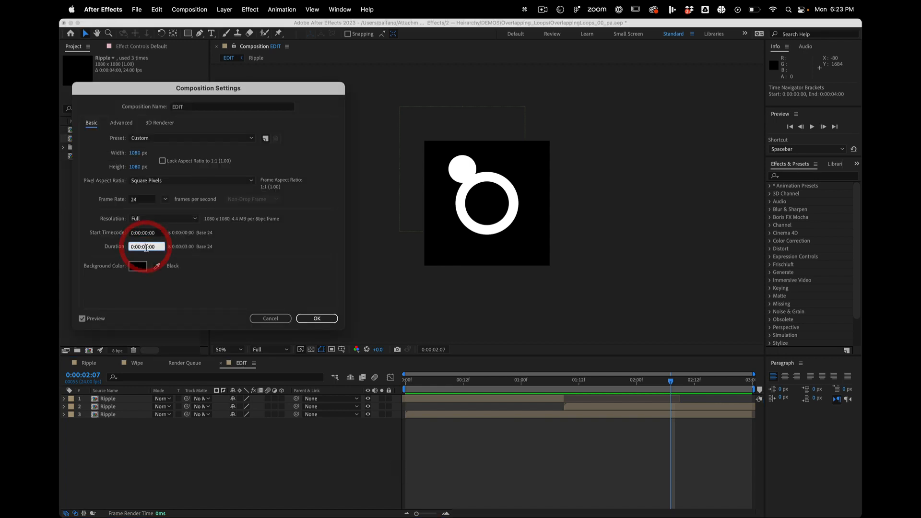
type("4")
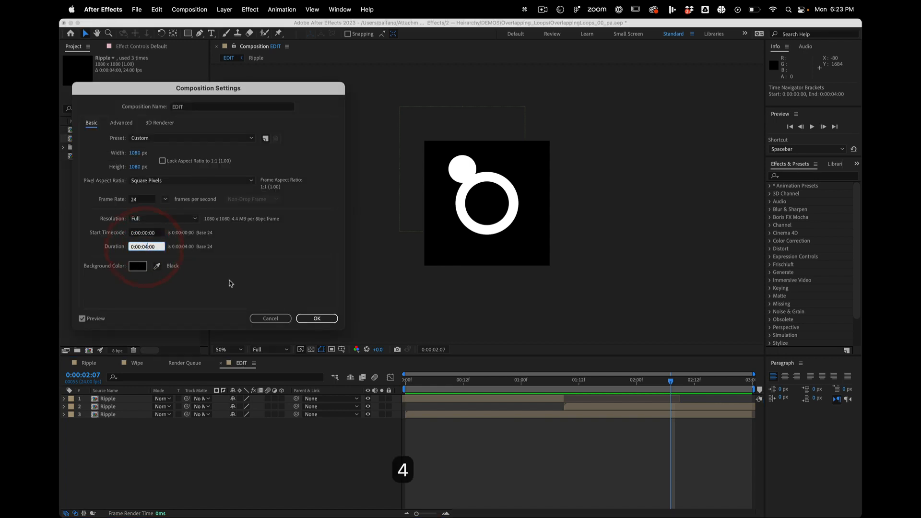
left_click(316, 318)
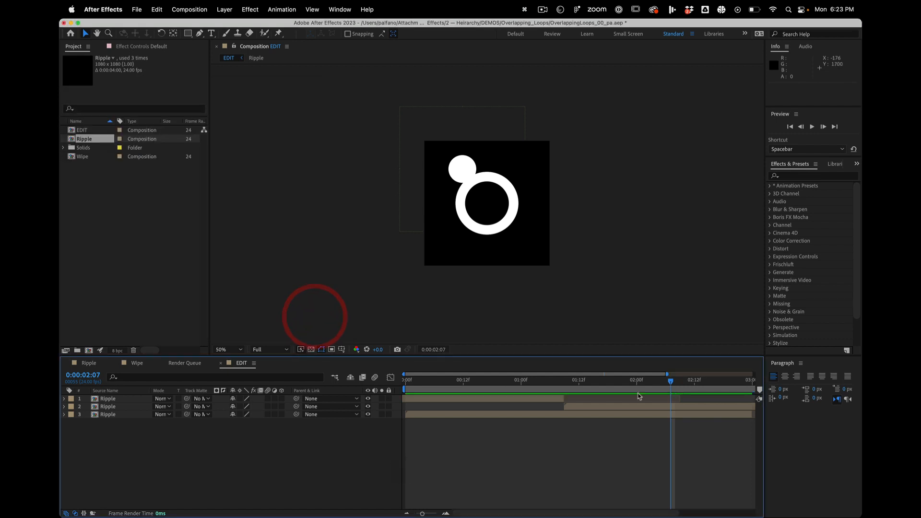
left_click_drag(669, 373, 850, 359)
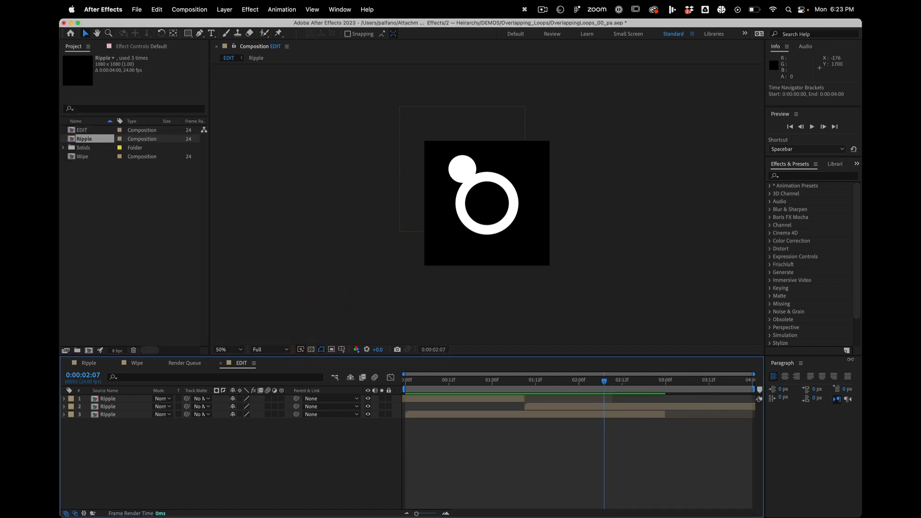
- Extend the centred Ripple layer and the first upper-left Ripple copy to their full 4-second length
left_click_drag(665, 414, 752, 414)
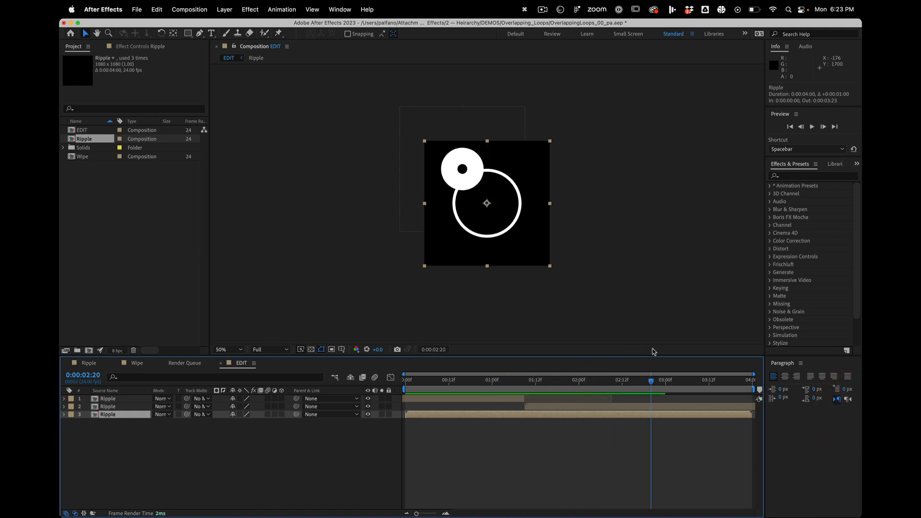
left_click_drag(680, 339, 669, 341)
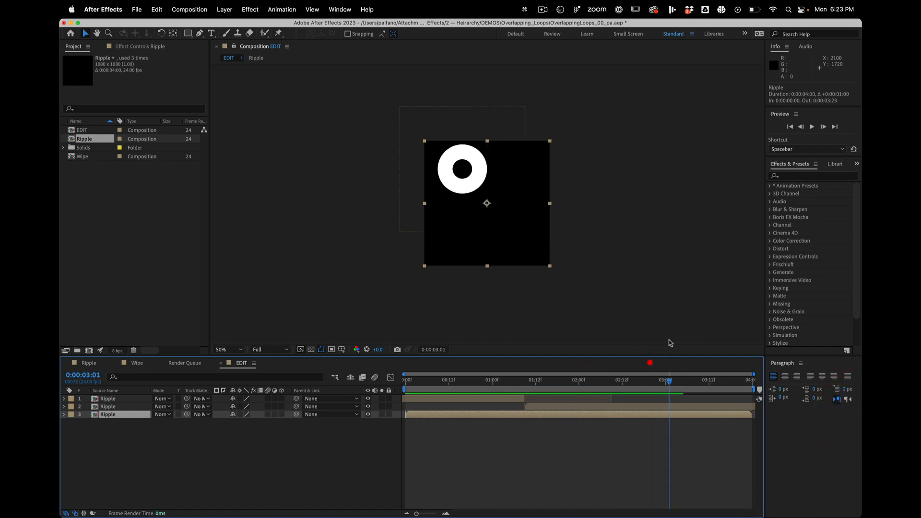
left_click(525, 399)
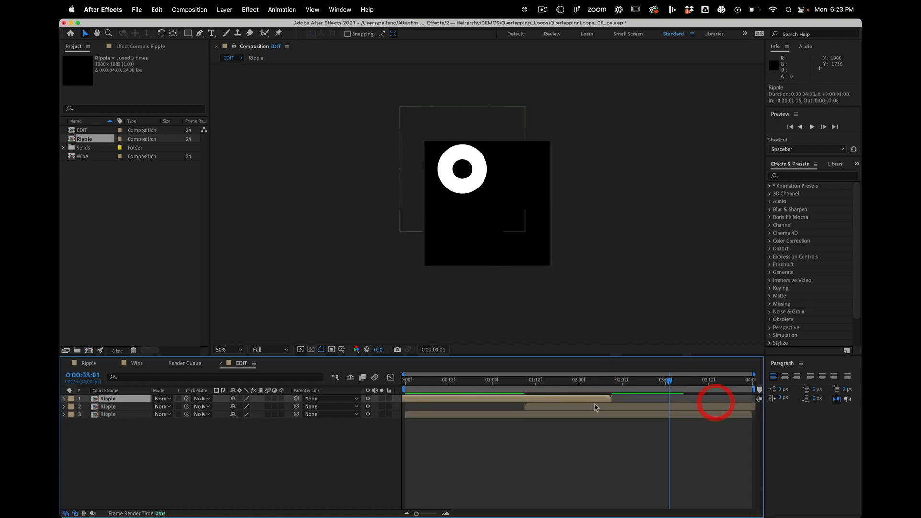
- Shift the second upper-left Ripple copy 1 second later, and move both upper-left copies 2 frames earlier together
left_click_drag(598, 405, 684, 401)
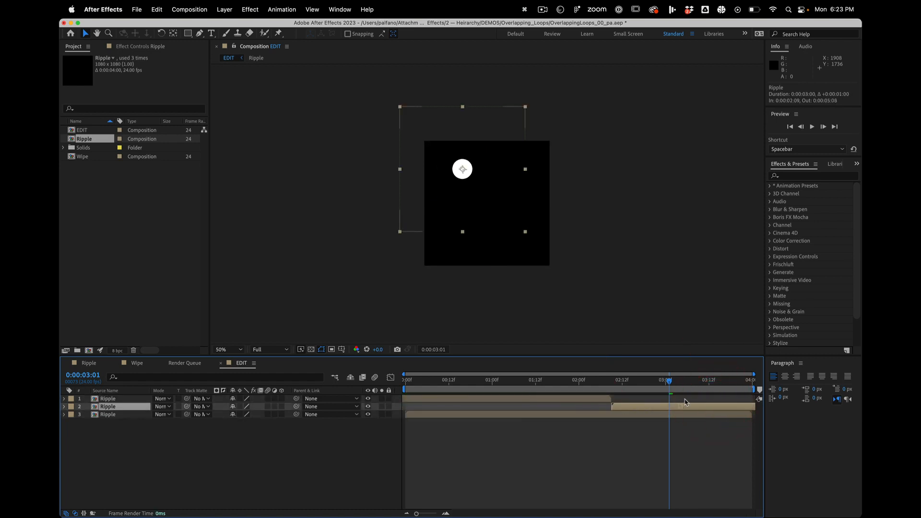
left_click(559, 398, "shift")
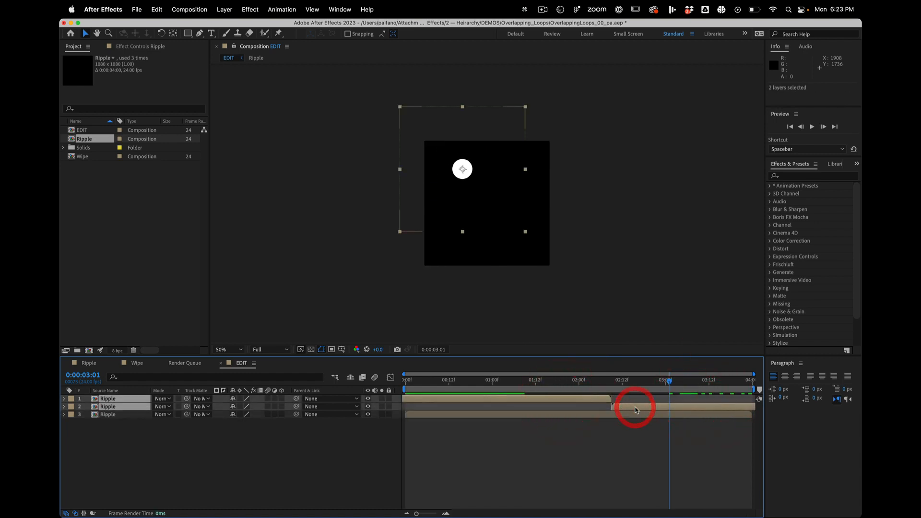
left_click_drag(636, 409, 629, 404)
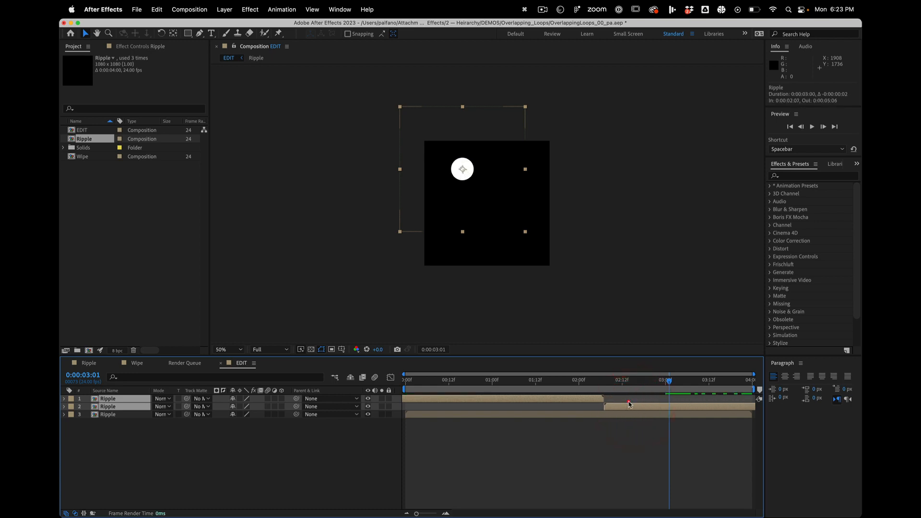
- Play back the 4-second EDIT composition to check how the retimed ripples loop
key("space")
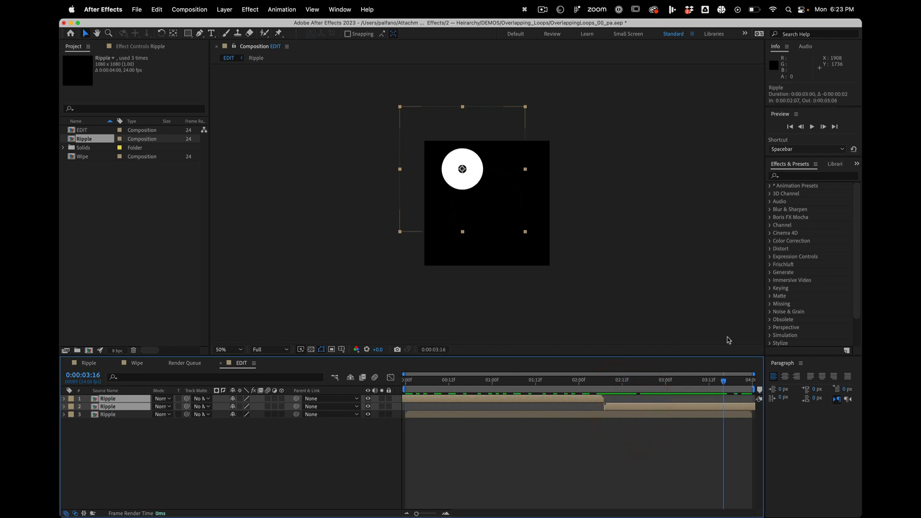
key("space")
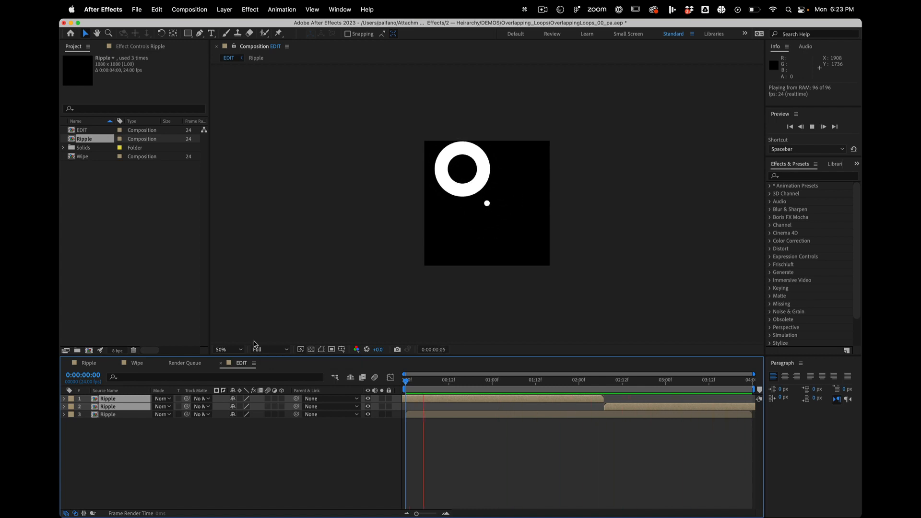
key("space")
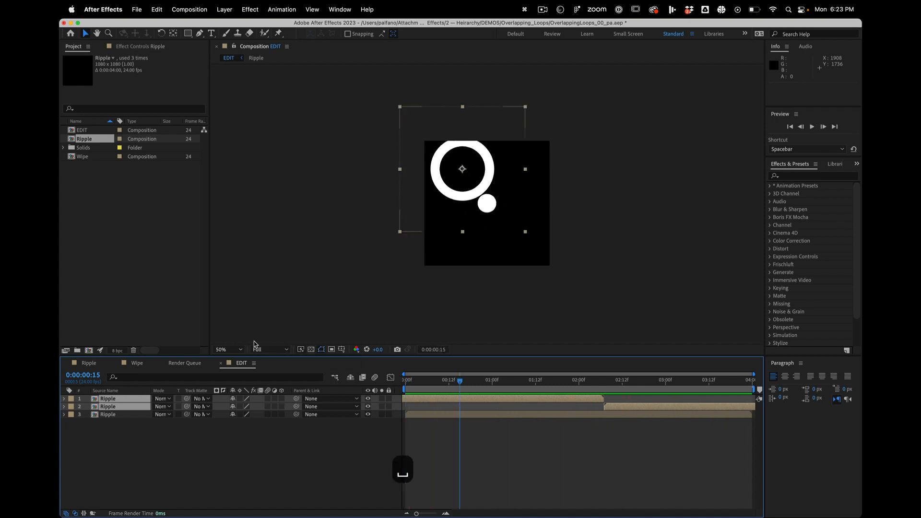
- Set the label colour of both upper-left Ripple layers to Pink
left_click(71, 402)
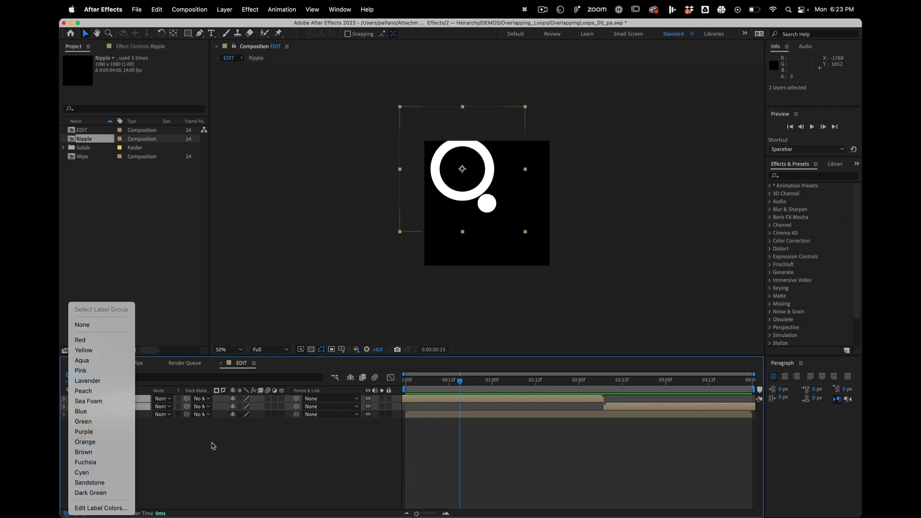
left_click(212, 442)
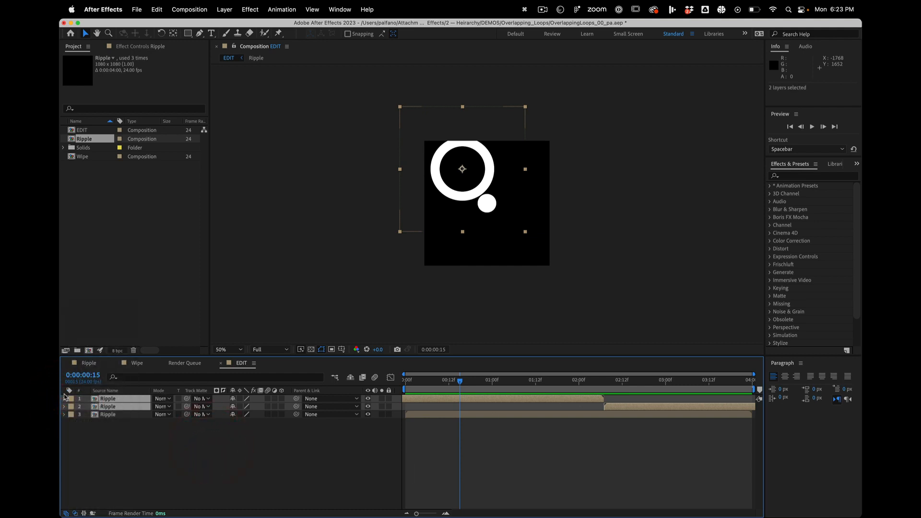
left_click(71, 400)
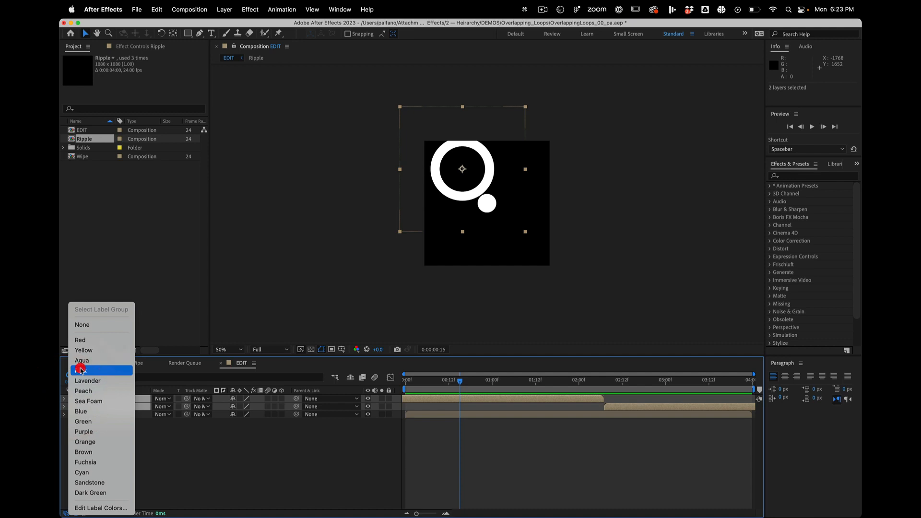
left_click(79, 370)
left_click(348, 445)
- Duplicate the two pink Ripple layers and stack both copies together above the originals
left_click(444, 415)
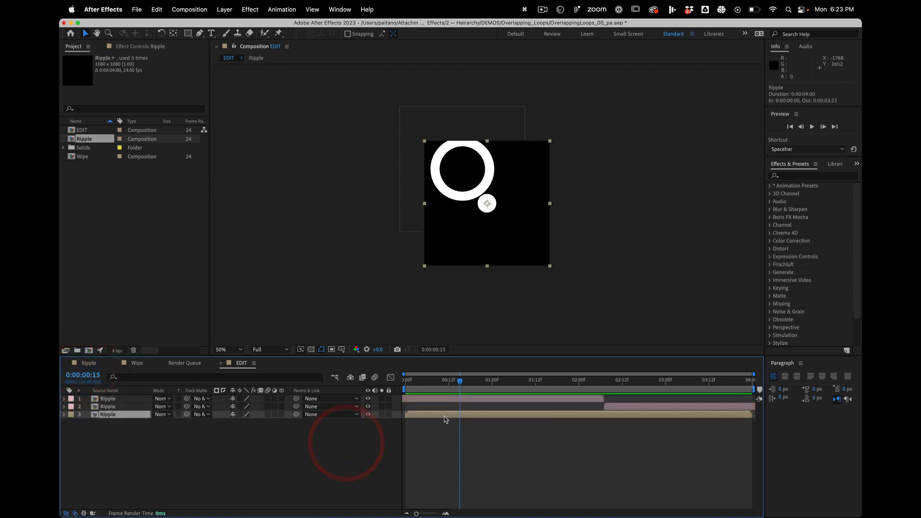
left_click(518, 396)
left_click(627, 405)
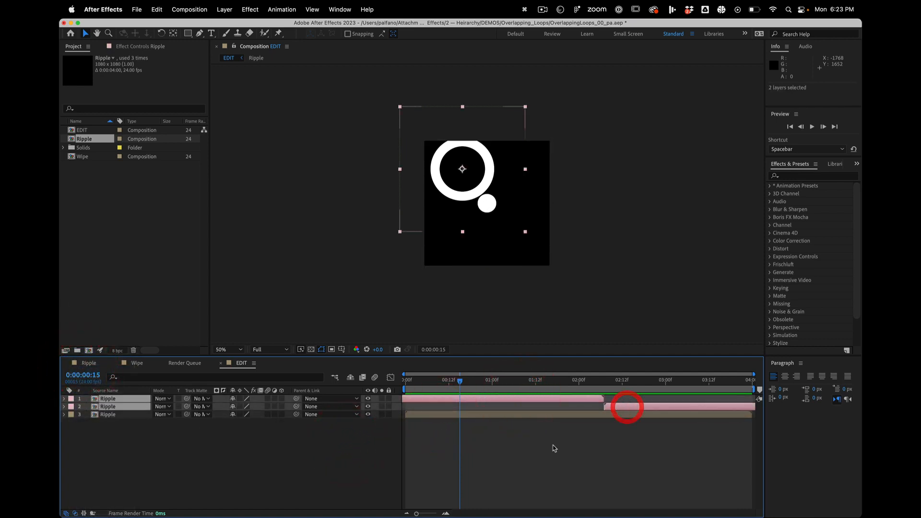
left_click(555, 449)
left_click(120, 401)
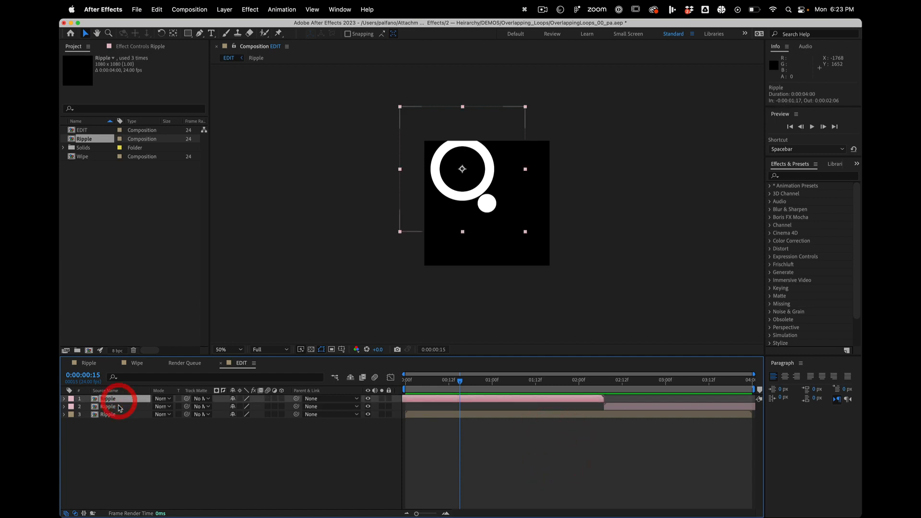
left_click(120, 406, "shift")
key("super+d")
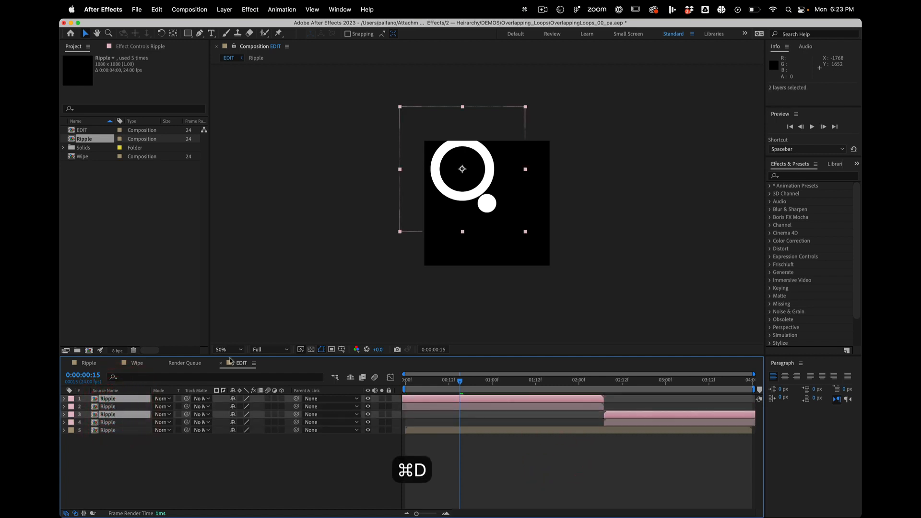
left_click_drag(107, 416, 108, 407)
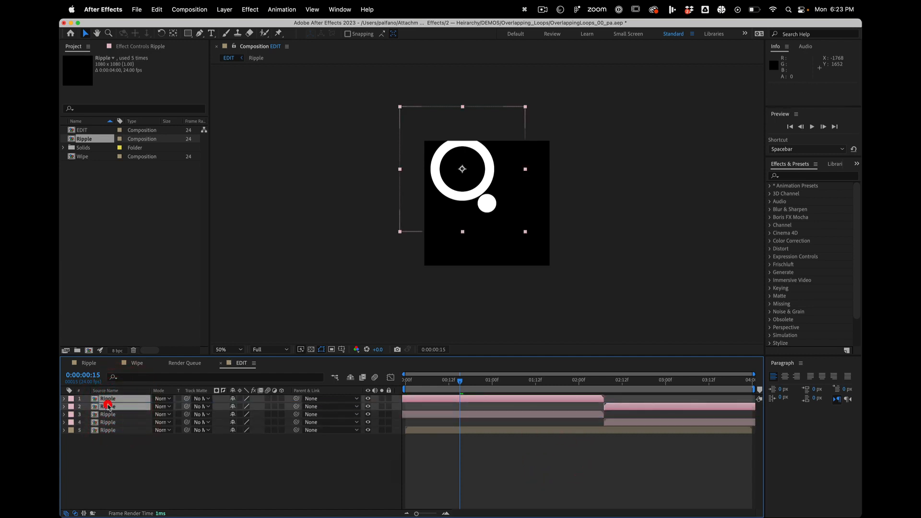
- Move the duplicated Ripple pair to the frame's lower right at position 712, 864 and label it Yellow
left_click_drag(447, 194, 491, 267)
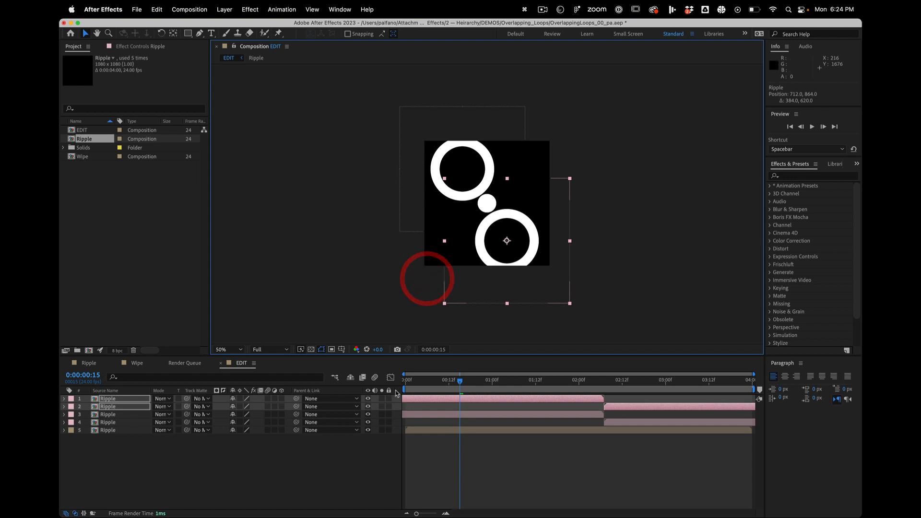
left_click(72, 400)
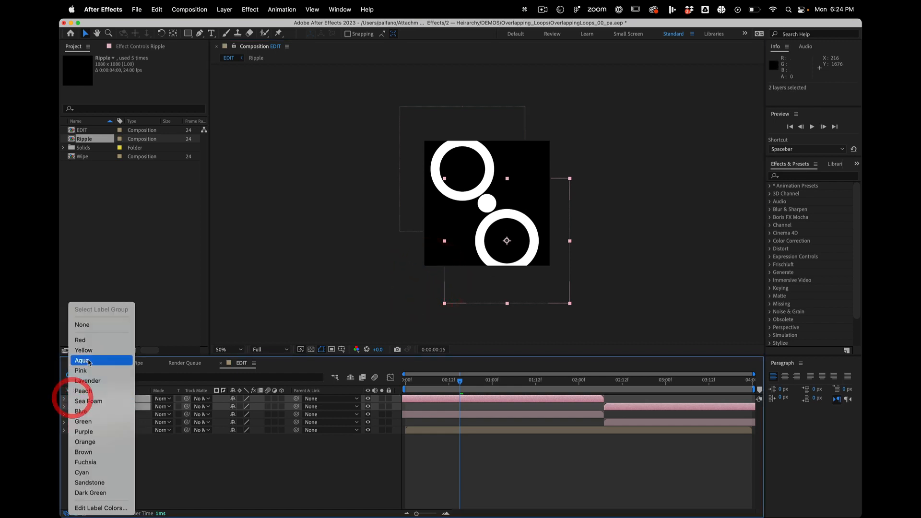
left_click(93, 349)
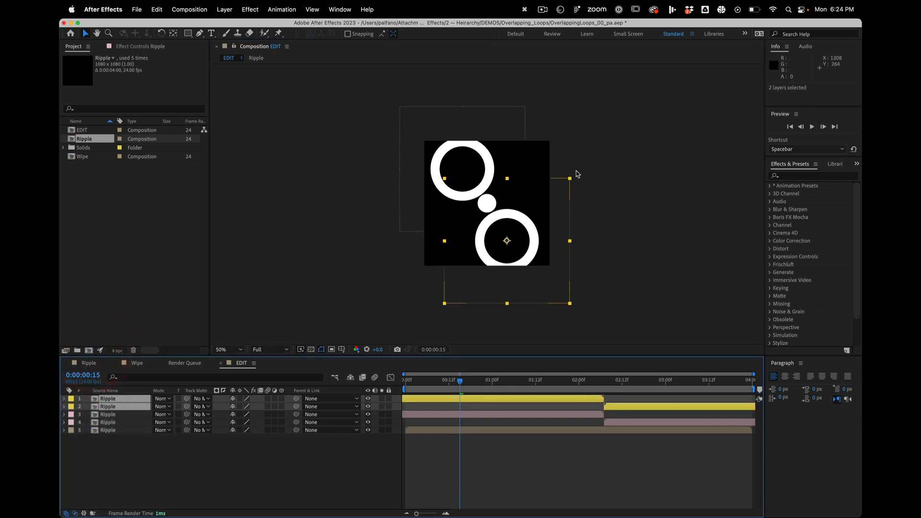
- Scale the yellow Ripple pair to 49% and shift it earlier so its second layer runs from 0:00:00:18 to 0:00:04:17
left_click_drag(569, 180, 529, 205)
key("space")
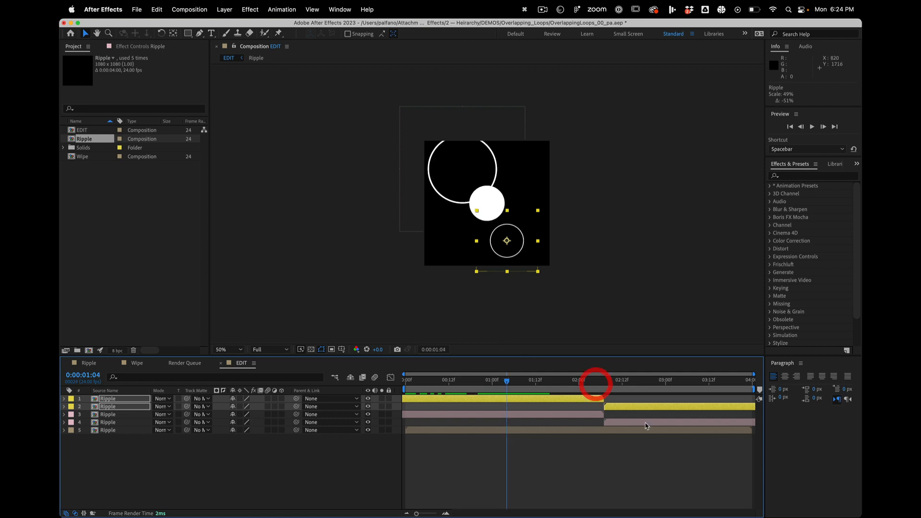
left_click_drag(641, 407, 493, 405)
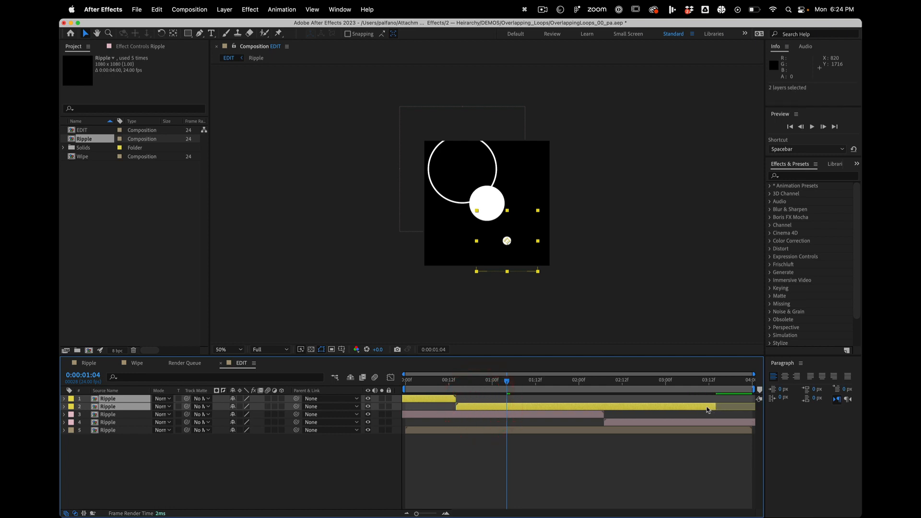
left_click_drag(715, 407, 732, 406)
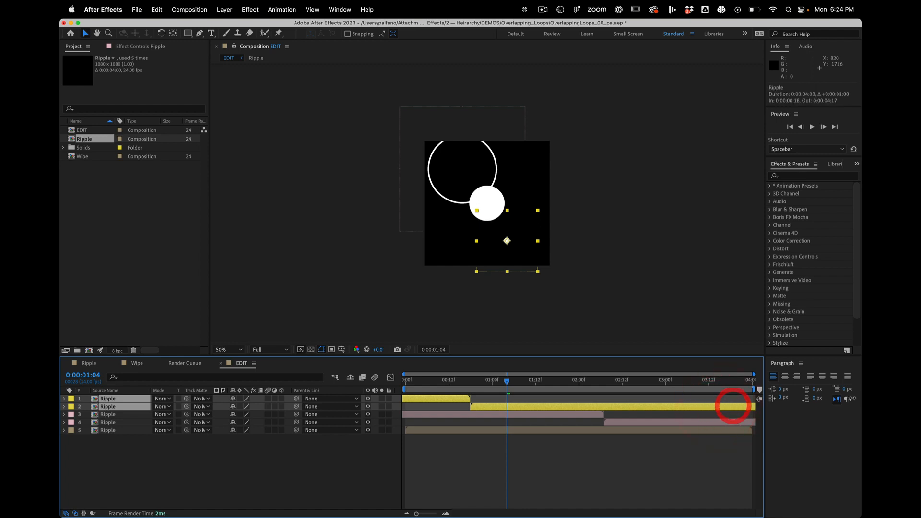
- Scale both pink upper-left Ripple layers together to 150%
left_click(416, 179)
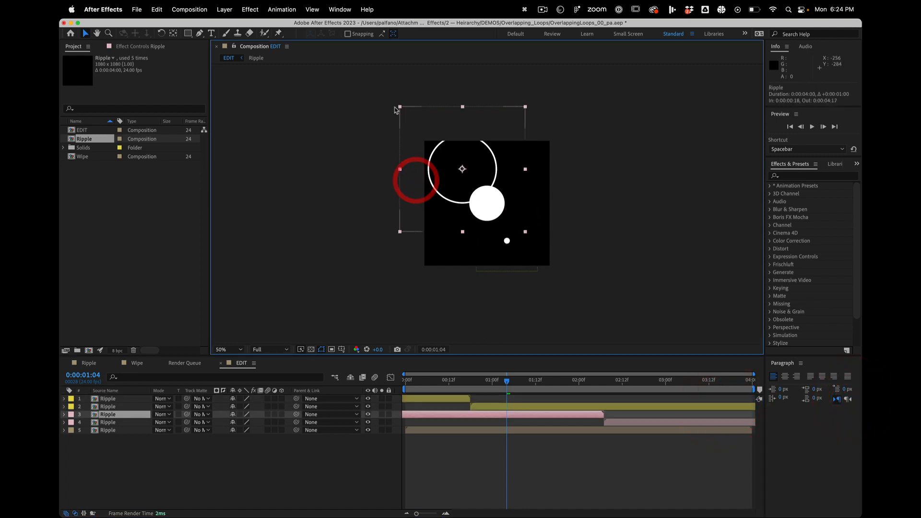
left_click(623, 422)
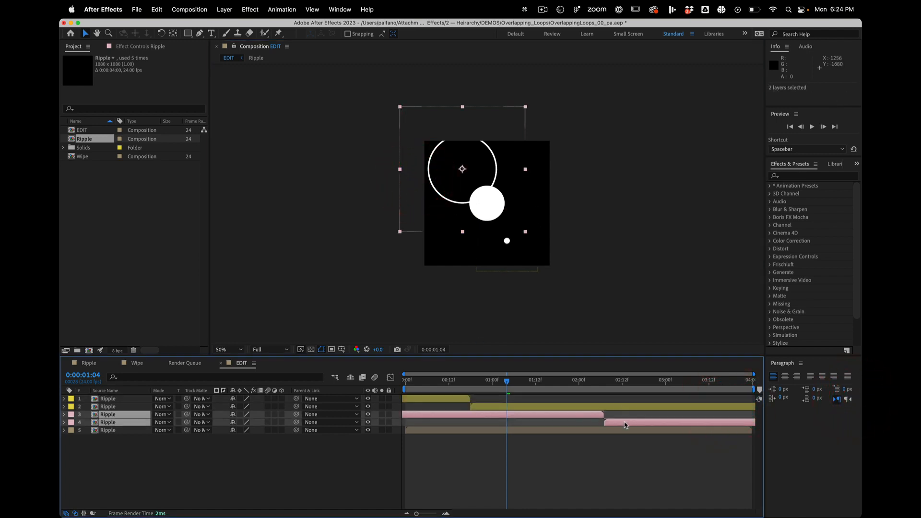
left_click(369, 78)
left_click(401, 114)
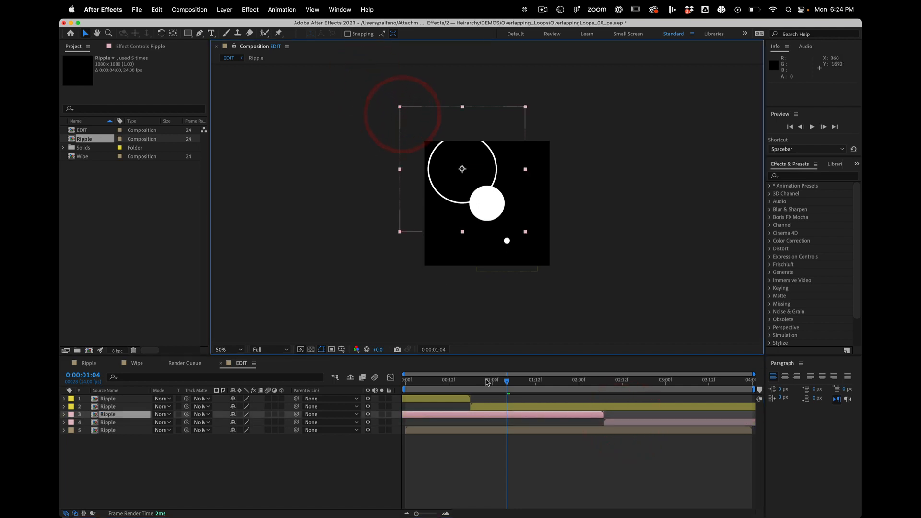
left_click(611, 422, "shift")
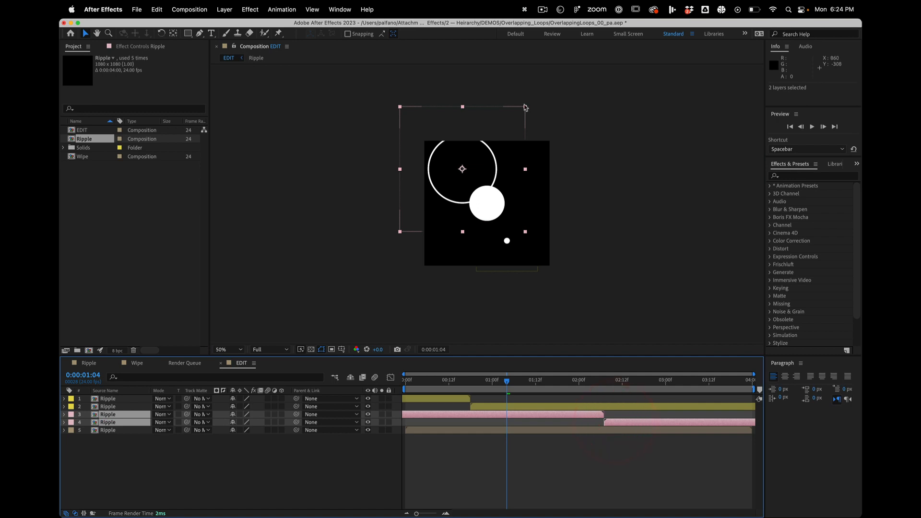
left_click_drag(525, 106, 557, 75)
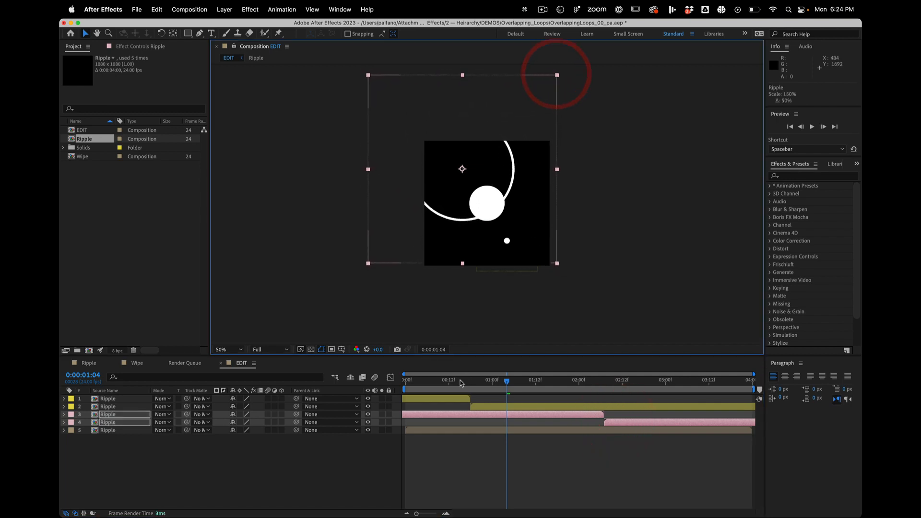
- Play back the EDIT composition from its first frame to check the loop with all three ripples
left_click(356, 366)
key("Home")
key("space")
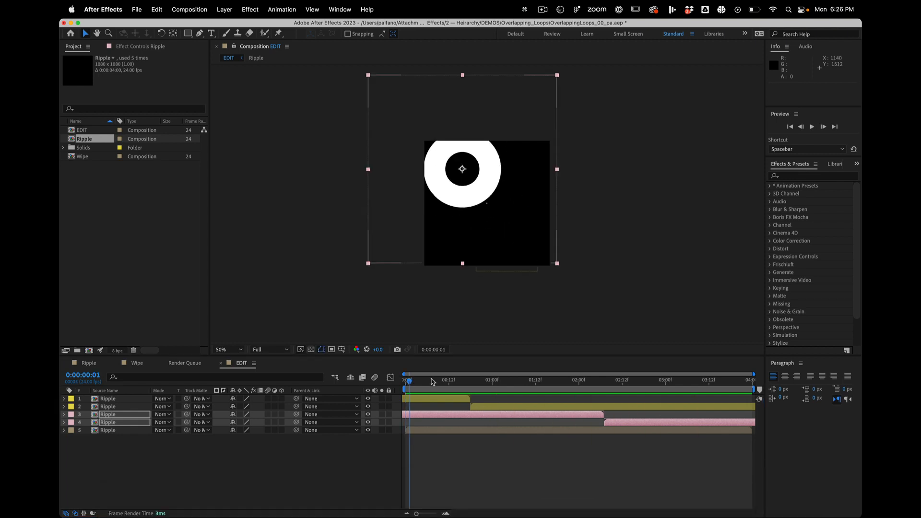
- Show the Scale of all five Ripple layers and scale the two pink ones together to 394.4%
key("space")
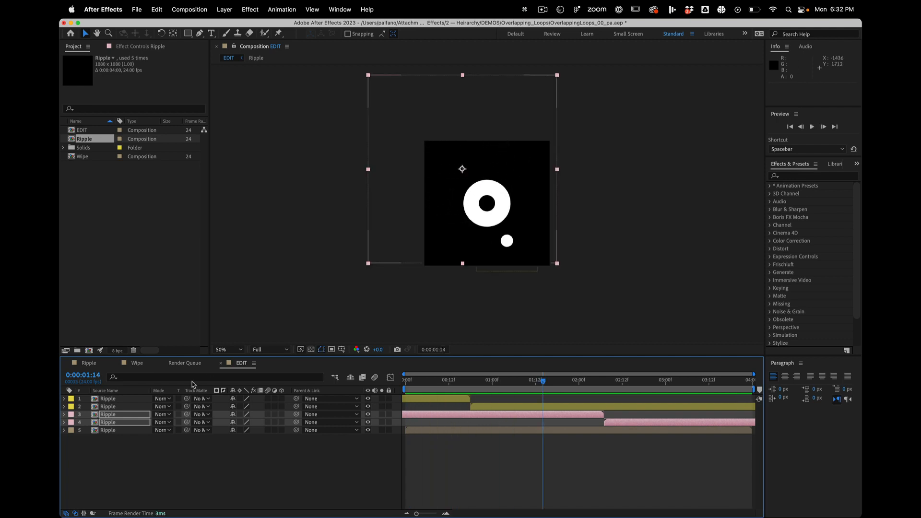
left_click(133, 398)
left_click(127, 429, "shift")
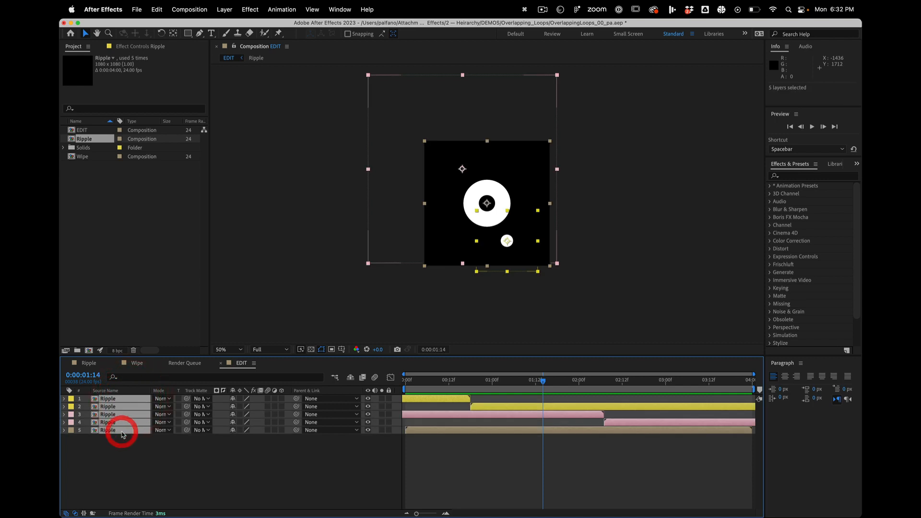
key("s")
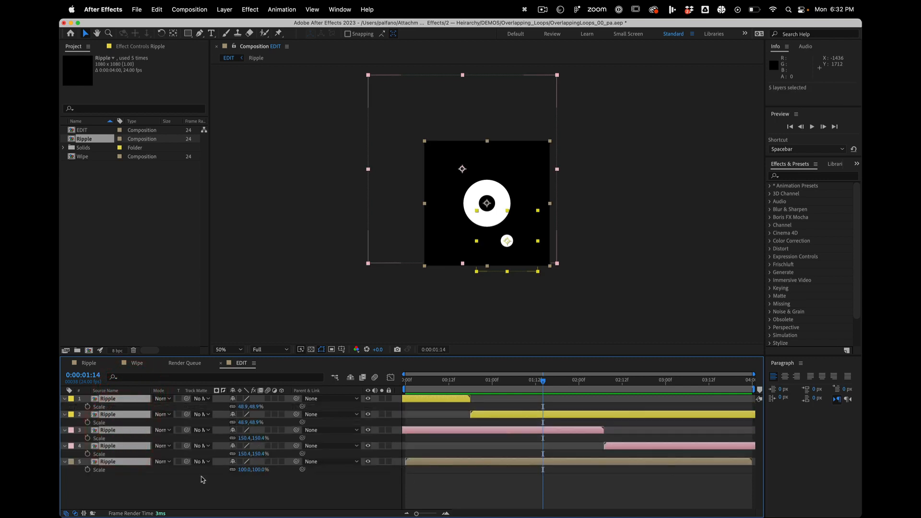
left_click(183, 495)
left_click(117, 430)
left_click(111, 447, "shift")
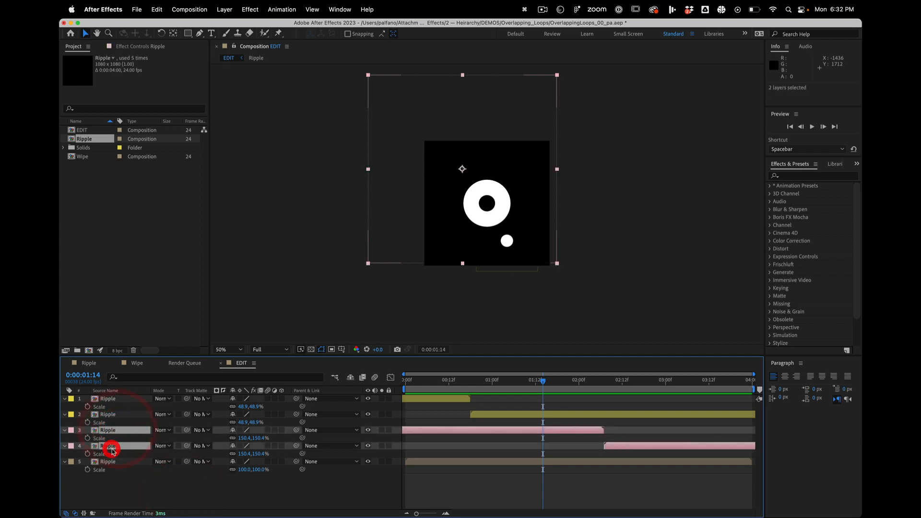
left_click_drag(262, 439, 337, 401)
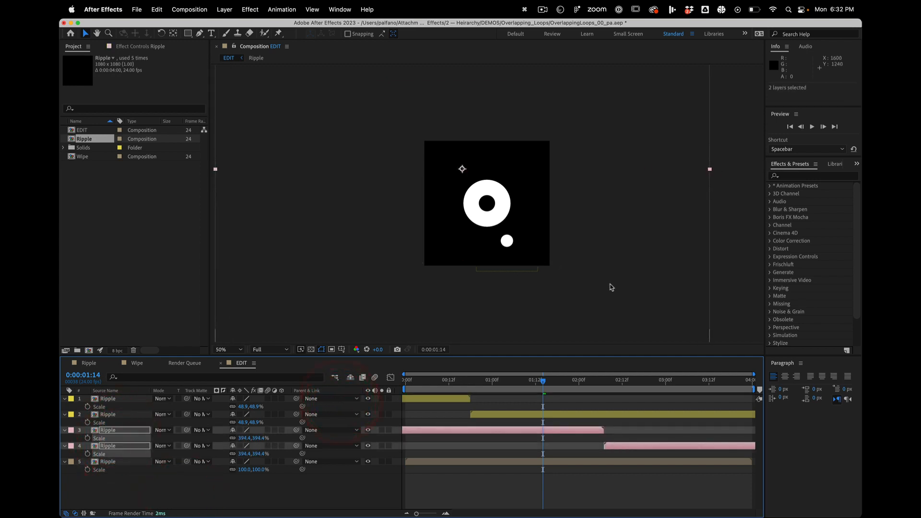
- Move the enlarged pink Ripple pair so its centre sits above the frame's upper left at position 76, -472
left_click_drag(599, 288, 568, 160)
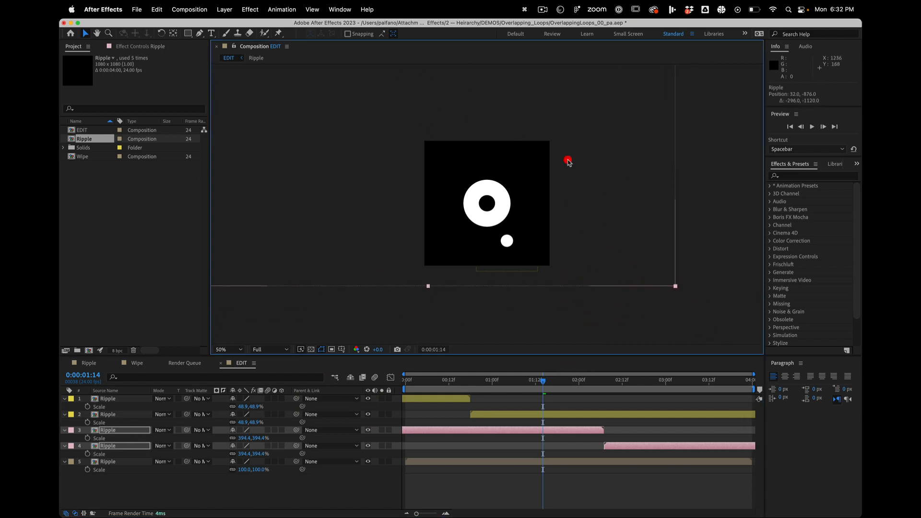
left_click_drag(521, 386, 492, 379)
left_click_drag(573, 201, 578, 247)
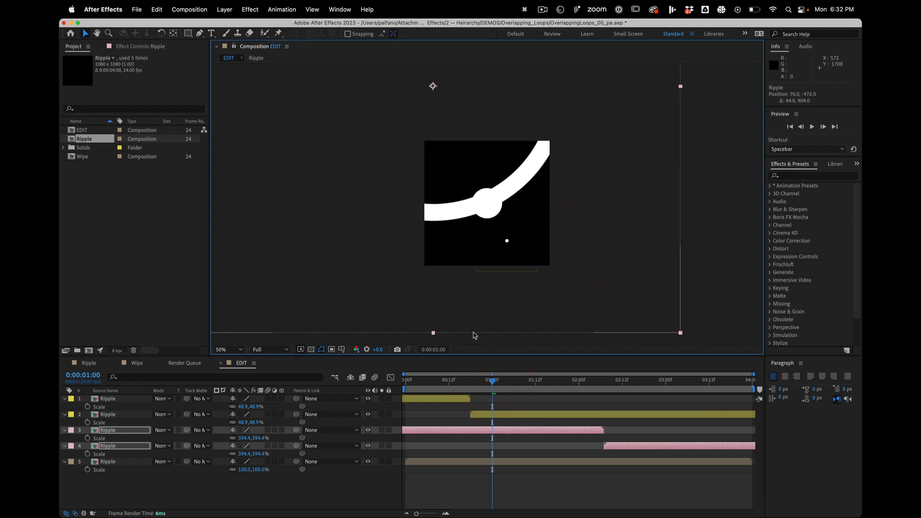
key("/")
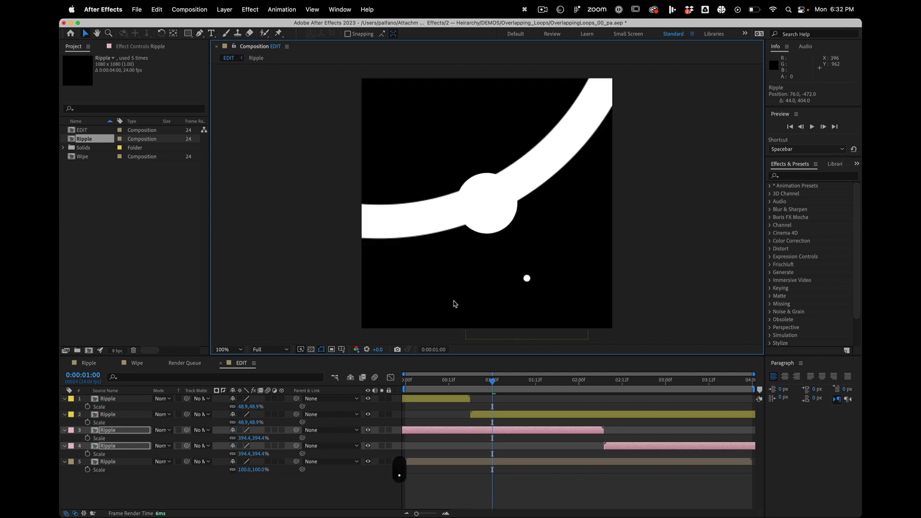
- Enable Collapse Transformations on both pink Ripple layers so the enlarged ripple renders with crisp edges
left_click(116, 463)
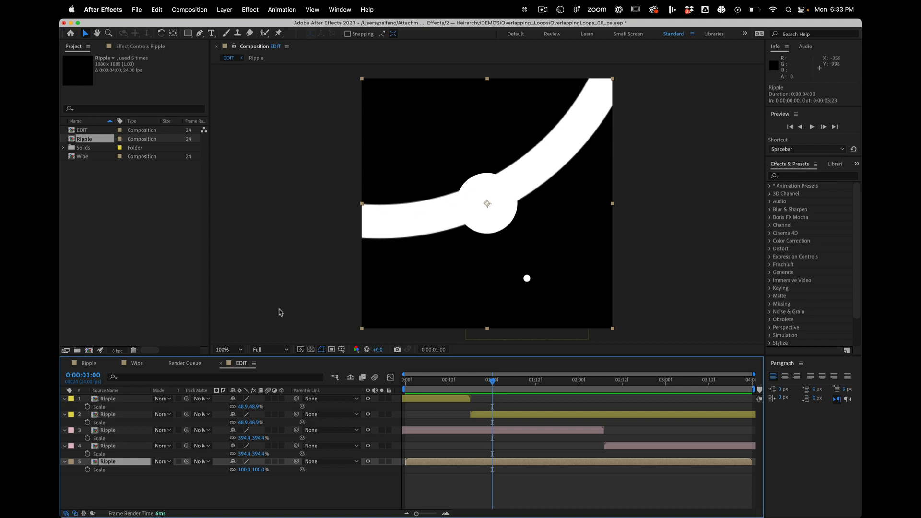
left_click(124, 431)
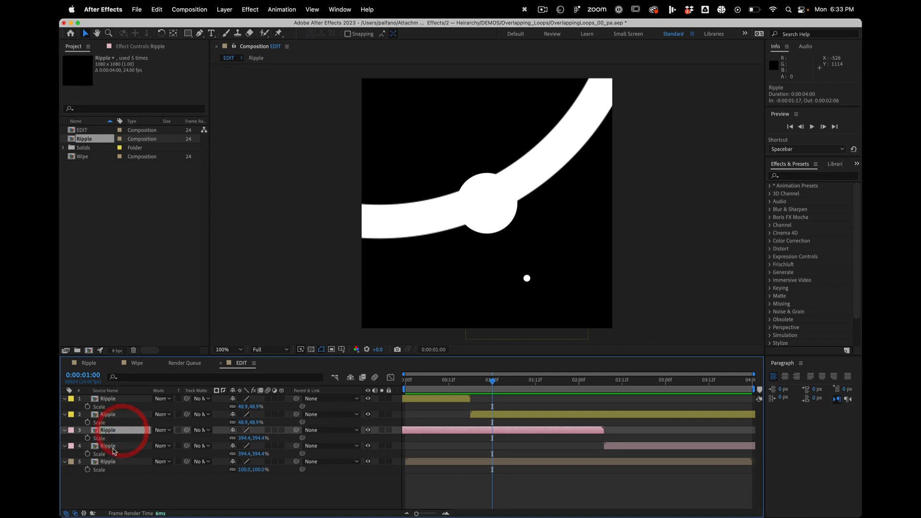
left_click(108, 446, "shift")
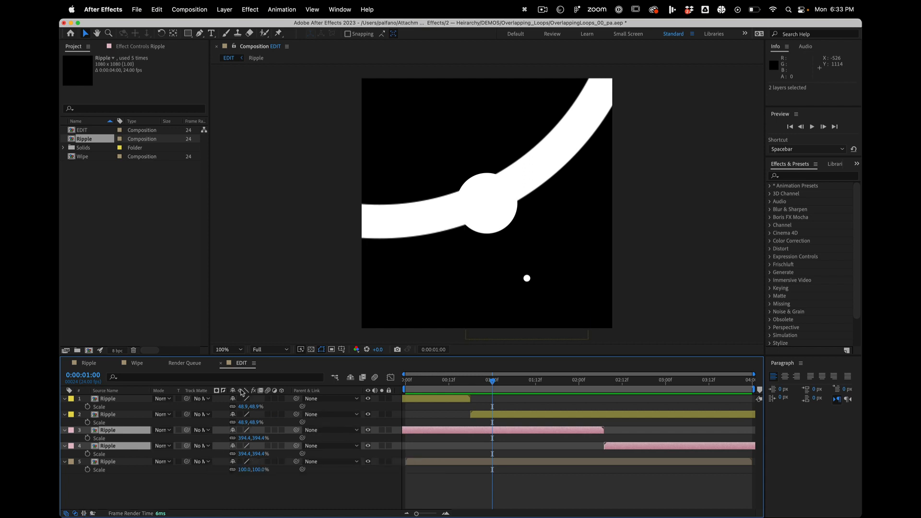
left_click(240, 430)
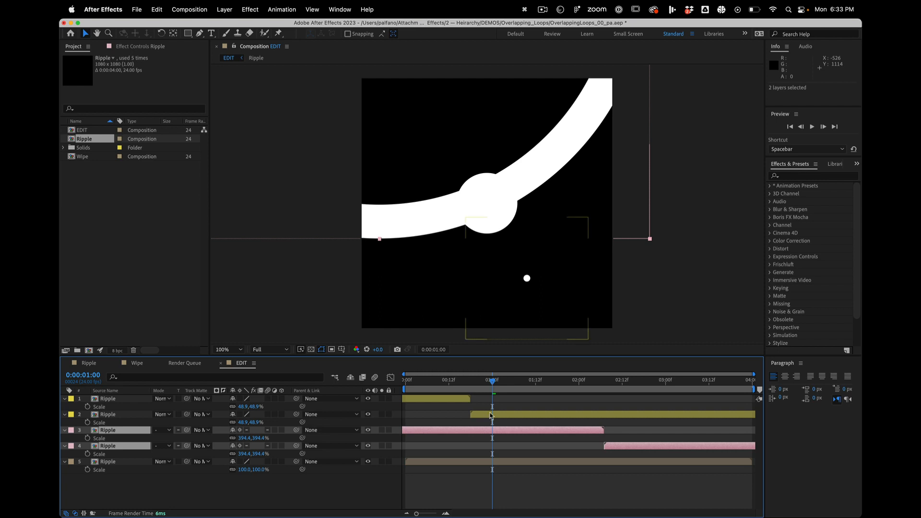
- Inspect the yellow and pink Ripple layers and play back the EDIT composition to review the crisp, enlarged ripple
left_click_drag(486, 385, 497, 357)
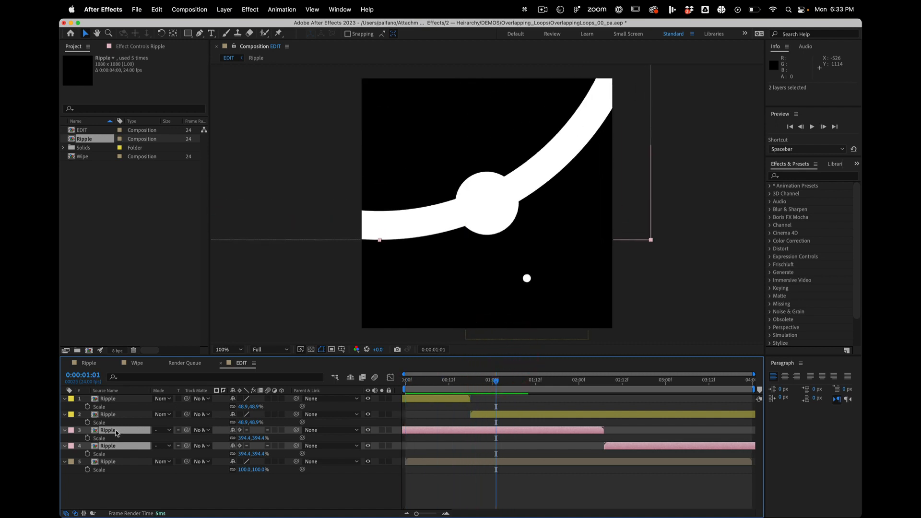
left_click(502, 417)
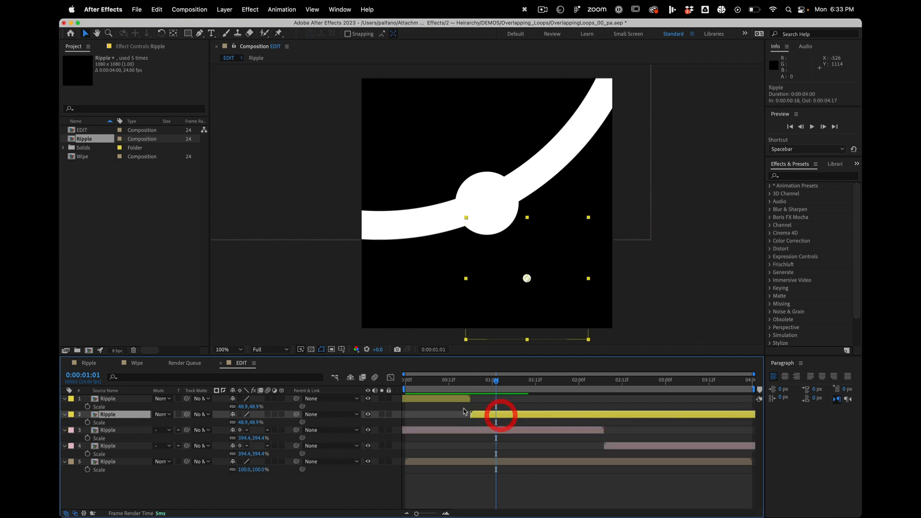
left_click(452, 398)
left_click(491, 416)
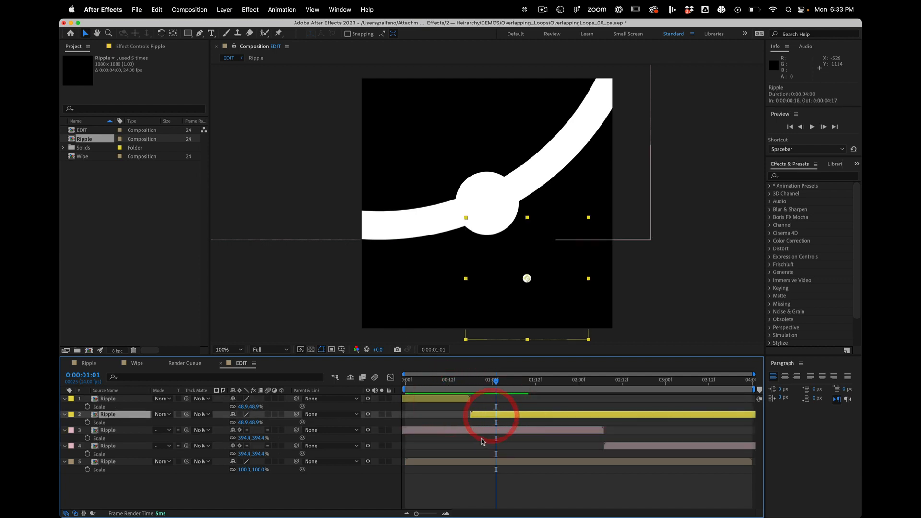
left_click(483, 430)
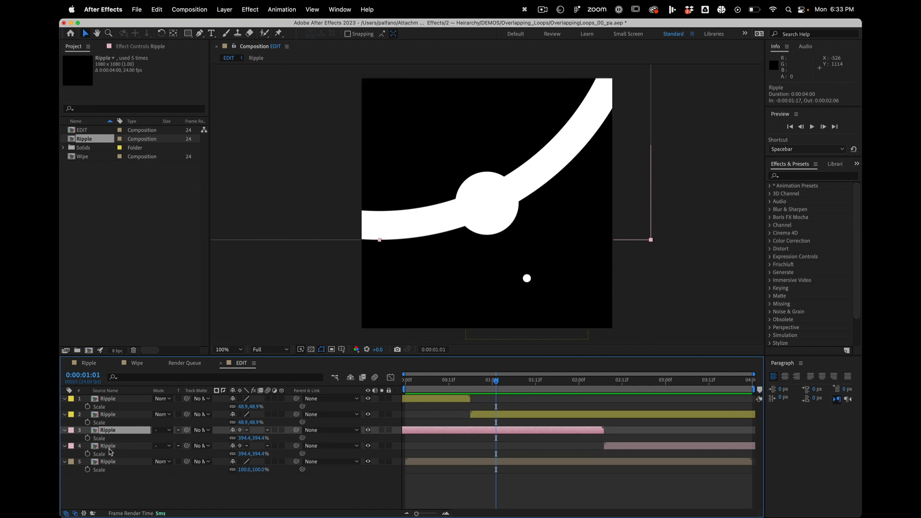
left_click(109, 446)
left_click(108, 430, "shift")
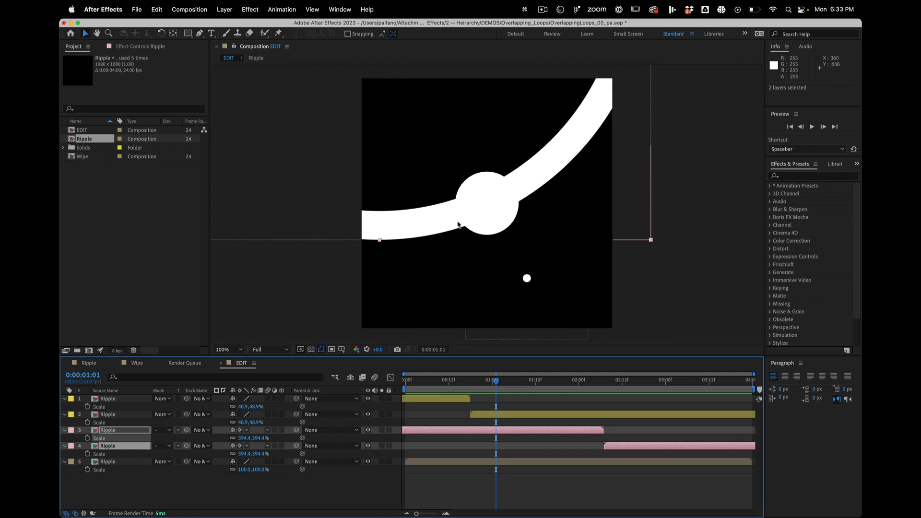
key("space")
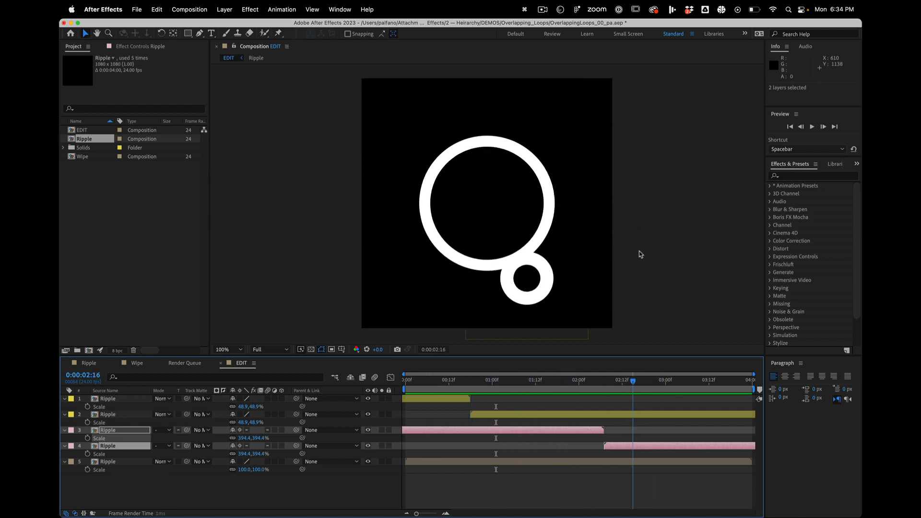
left_click(473, 239)
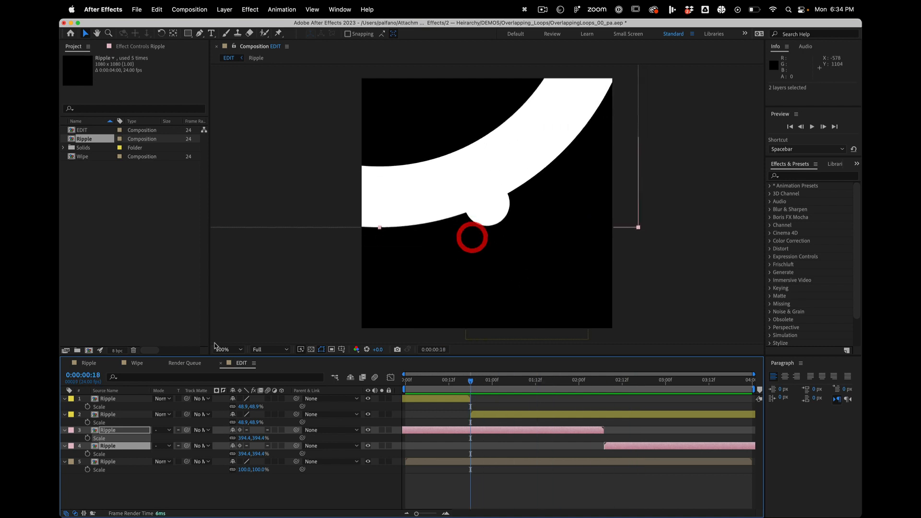
- View the source Ripple composition, return to EDIT and compare the frames at 0:00:03:23 and 0:00:00:00 for a seamless loop
left_click(126, 432)
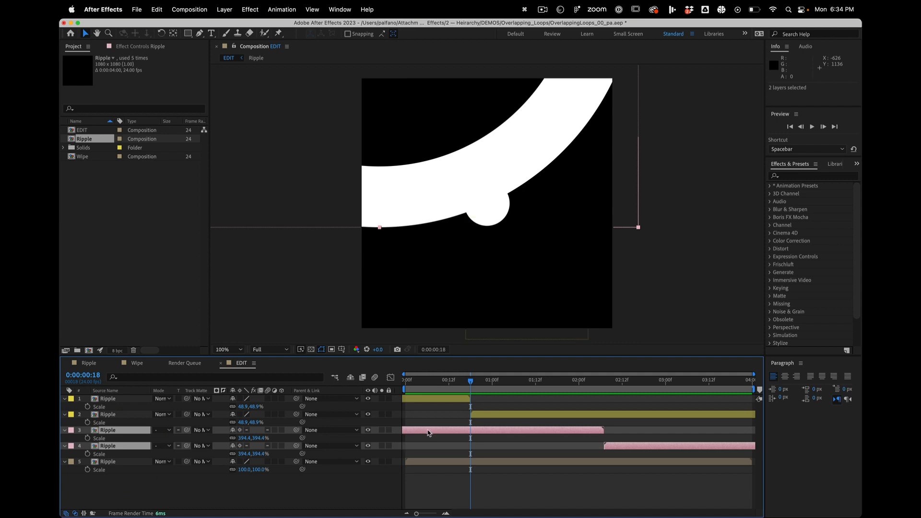
double_click(121, 432)
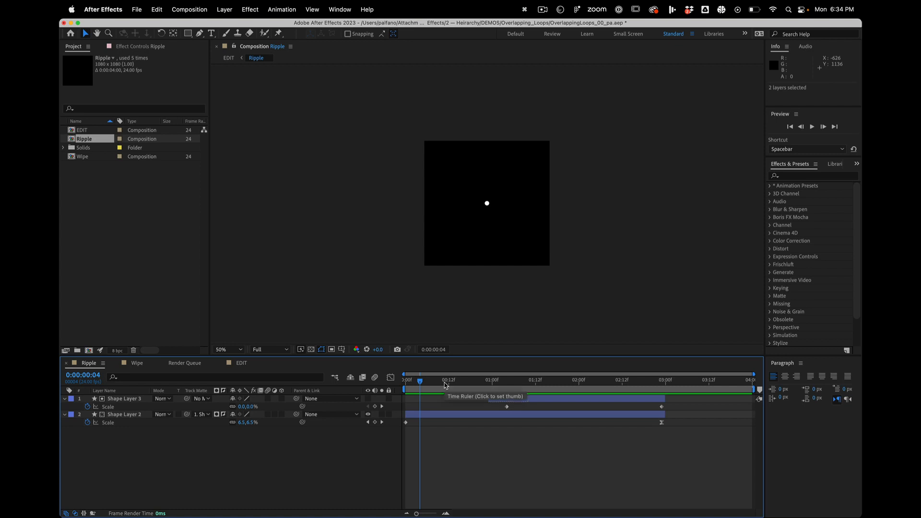
left_click(248, 363)
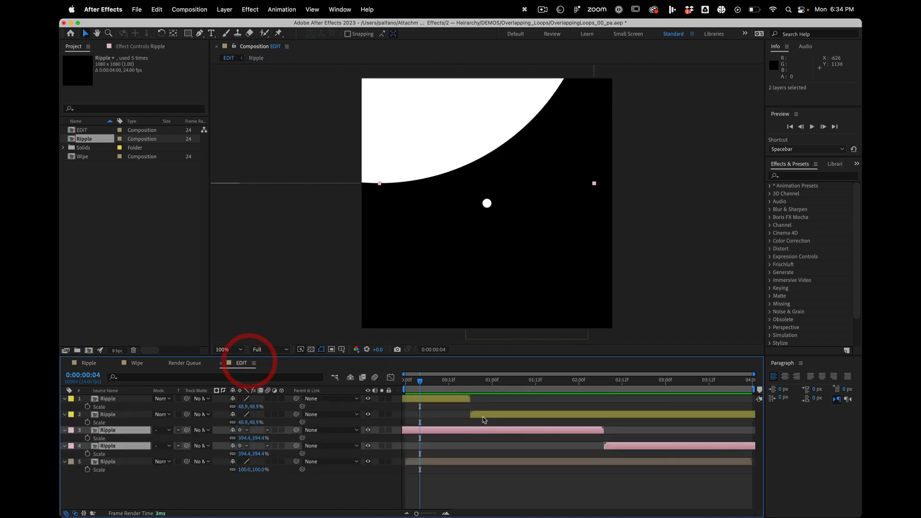
left_click_drag(541, 381, 749, 381)
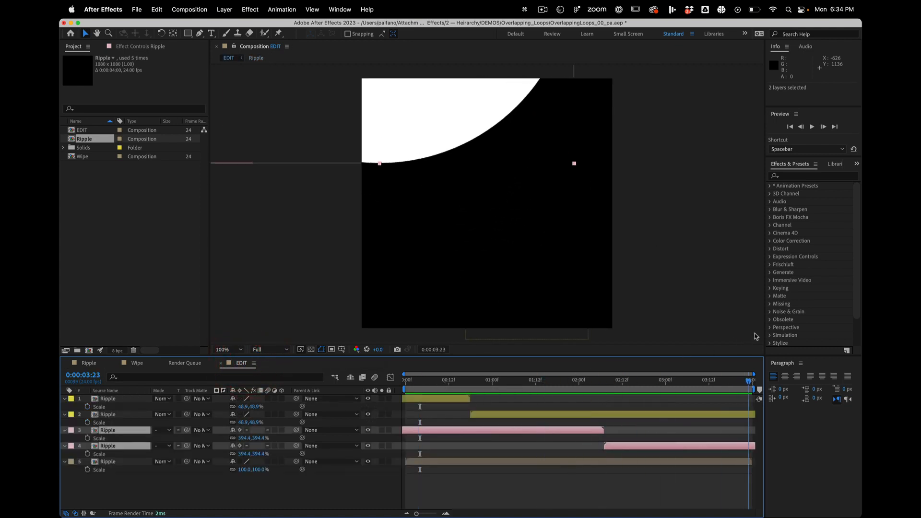
left_click_drag(792, 327, 128, 453)
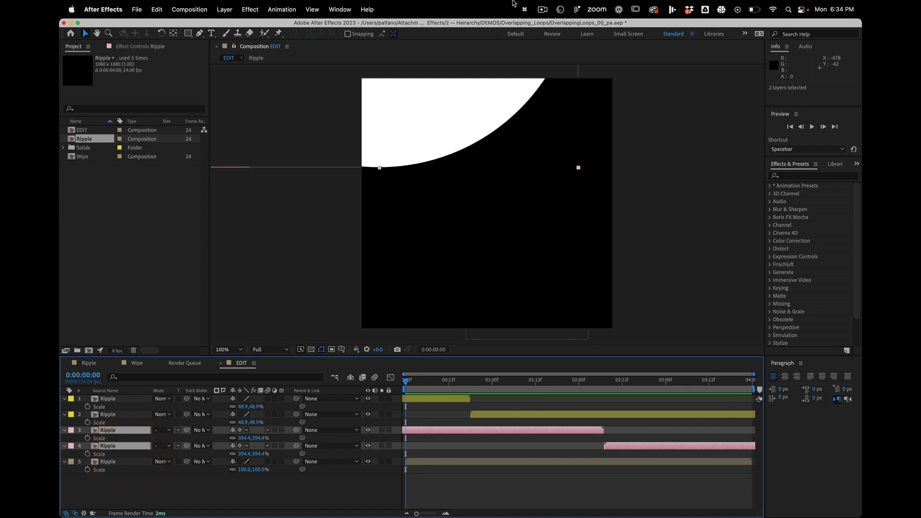